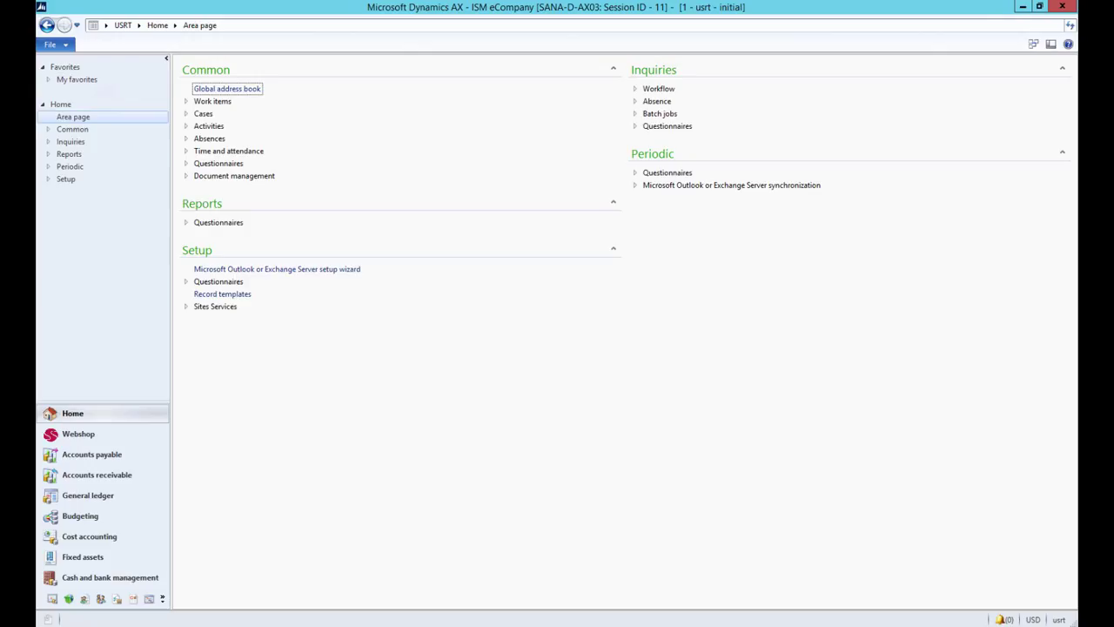
Switch to the Inventory management module from the navigation pane.
left_click(162, 598)
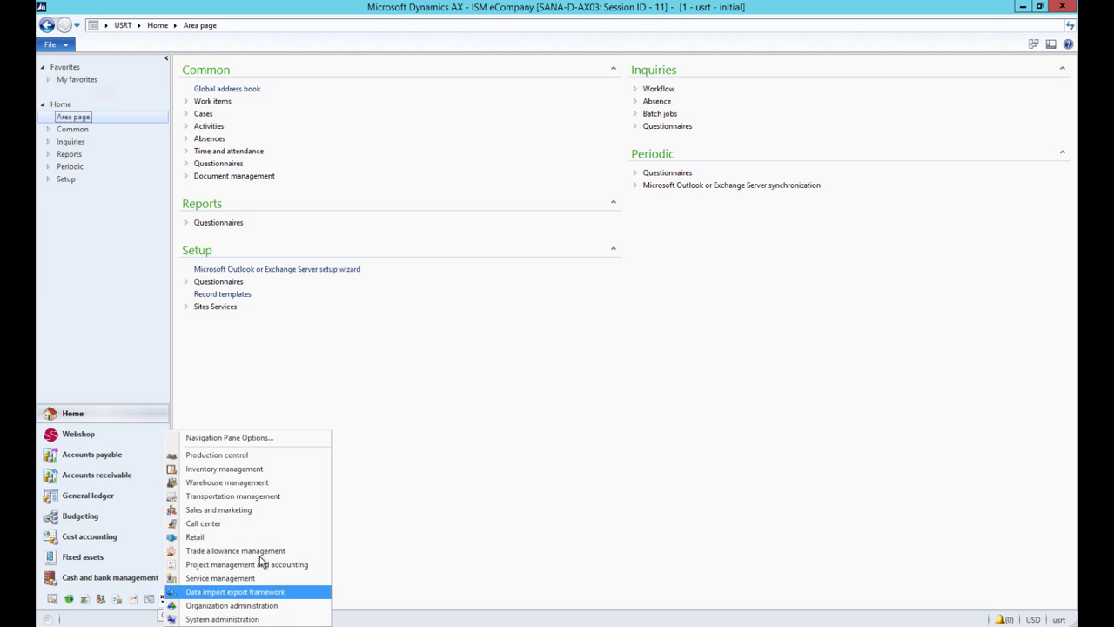
left_click(275, 473)
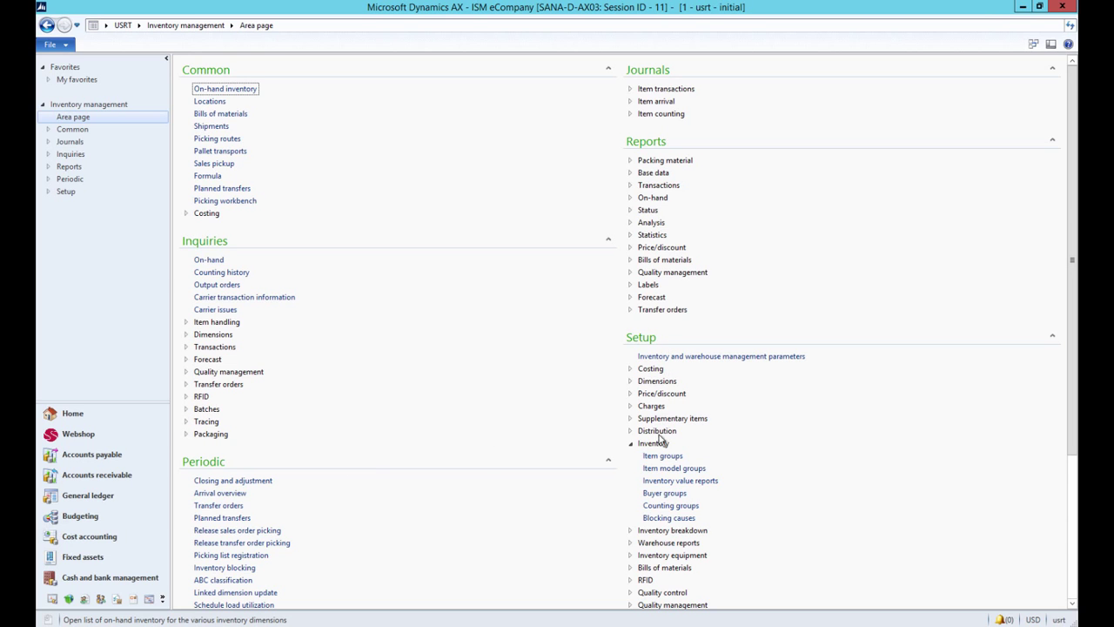
Open Item groups and view the Computers item group's settings.
left_click(674, 459)
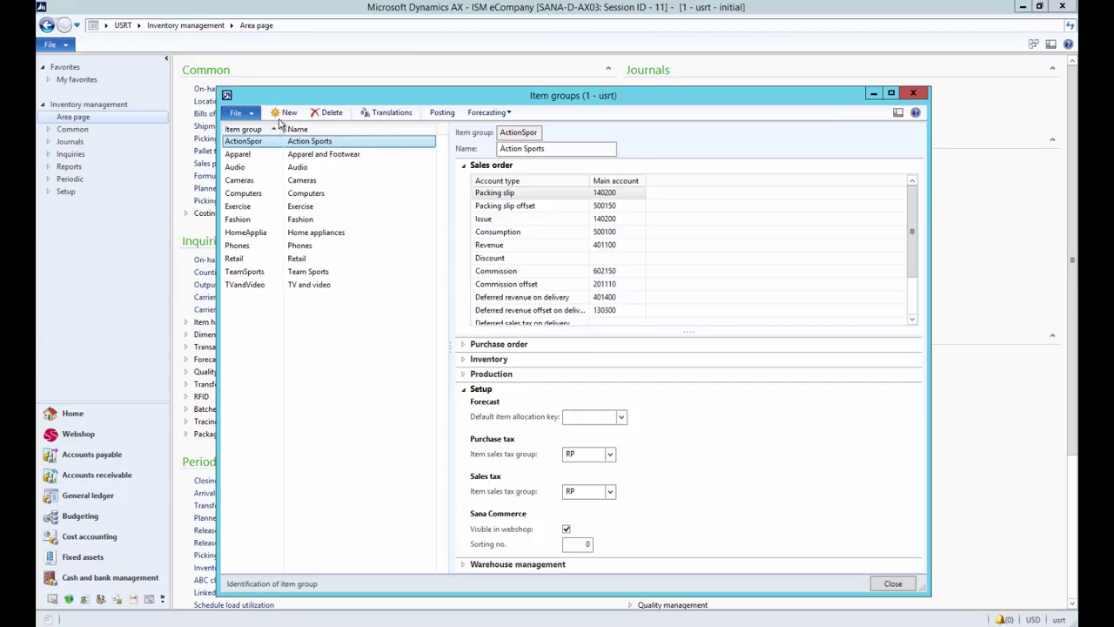
left_click(301, 194)
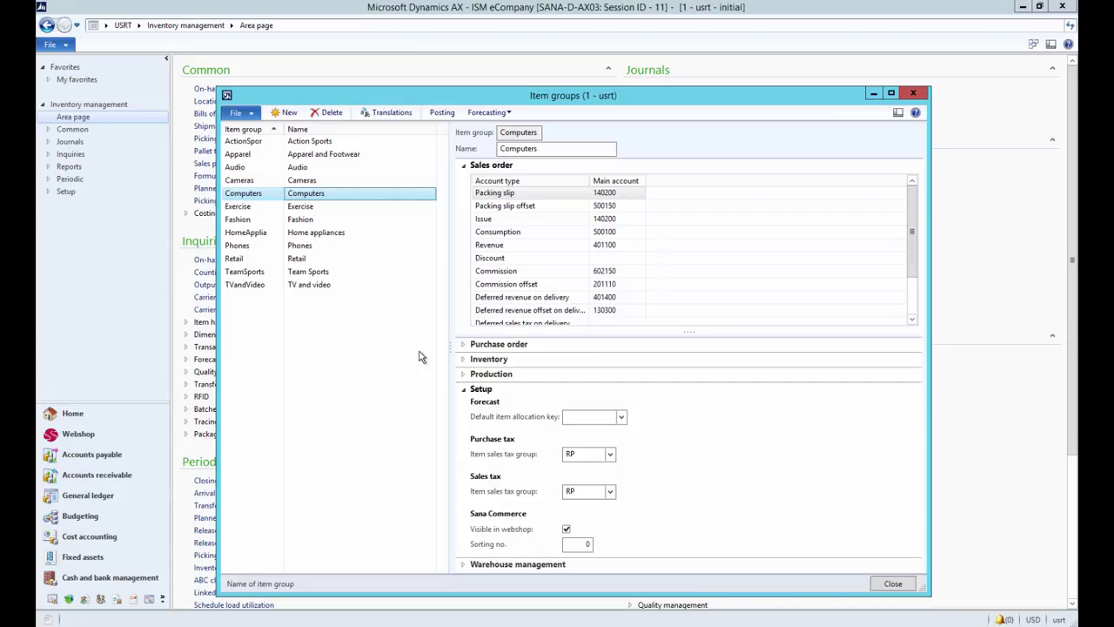
Check the Computers item group's language translations, then close translations and the Item groups form.
left_click(391, 114)
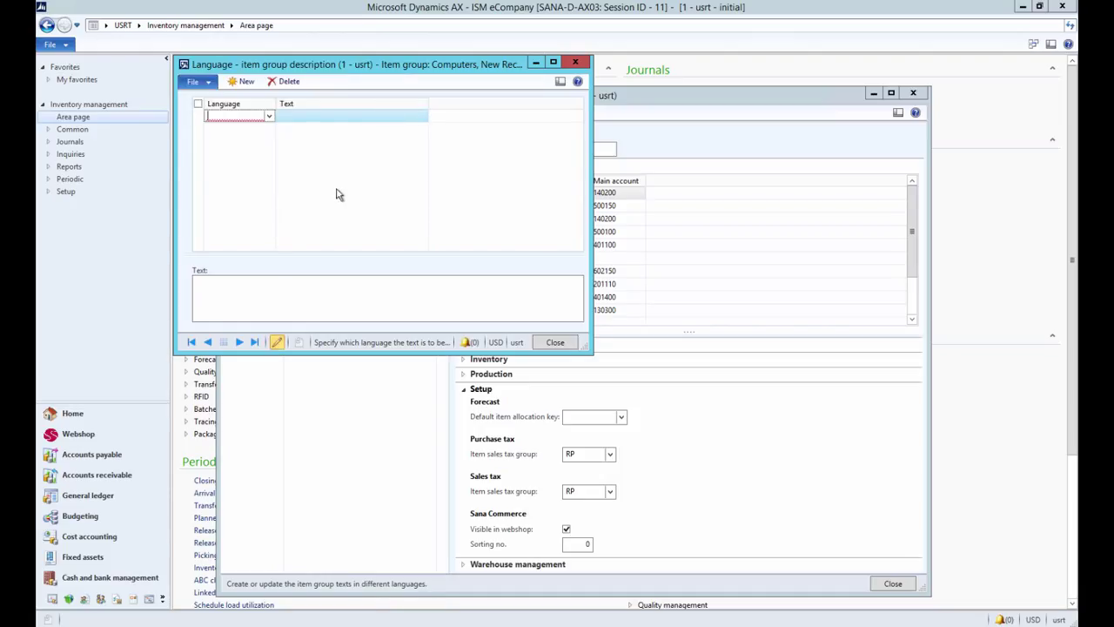
left_click(270, 116)
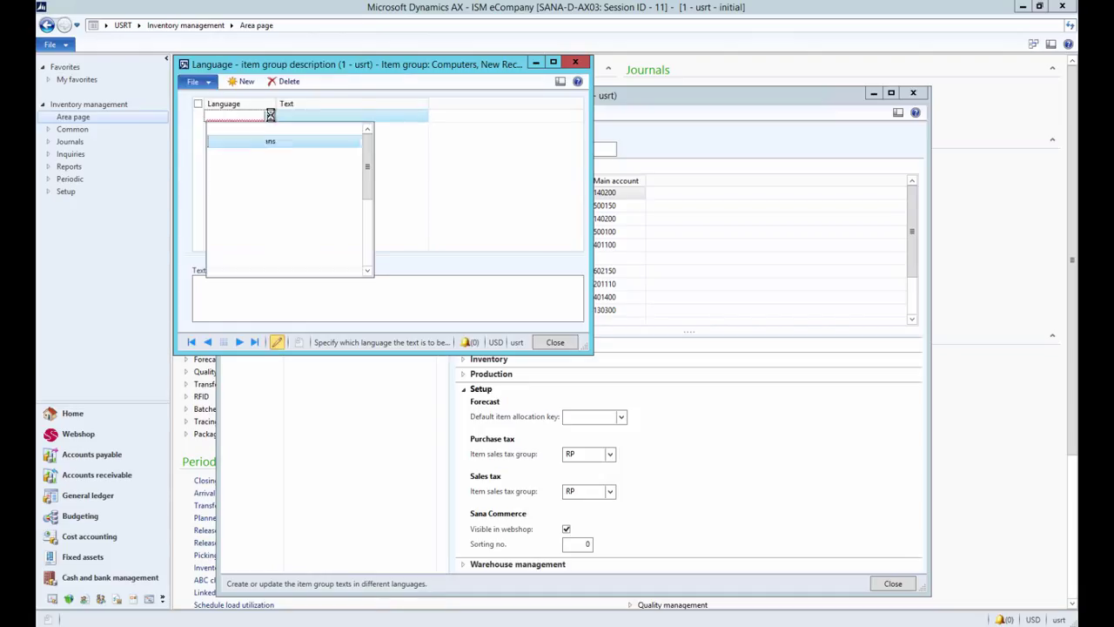
left_click(405, 126)
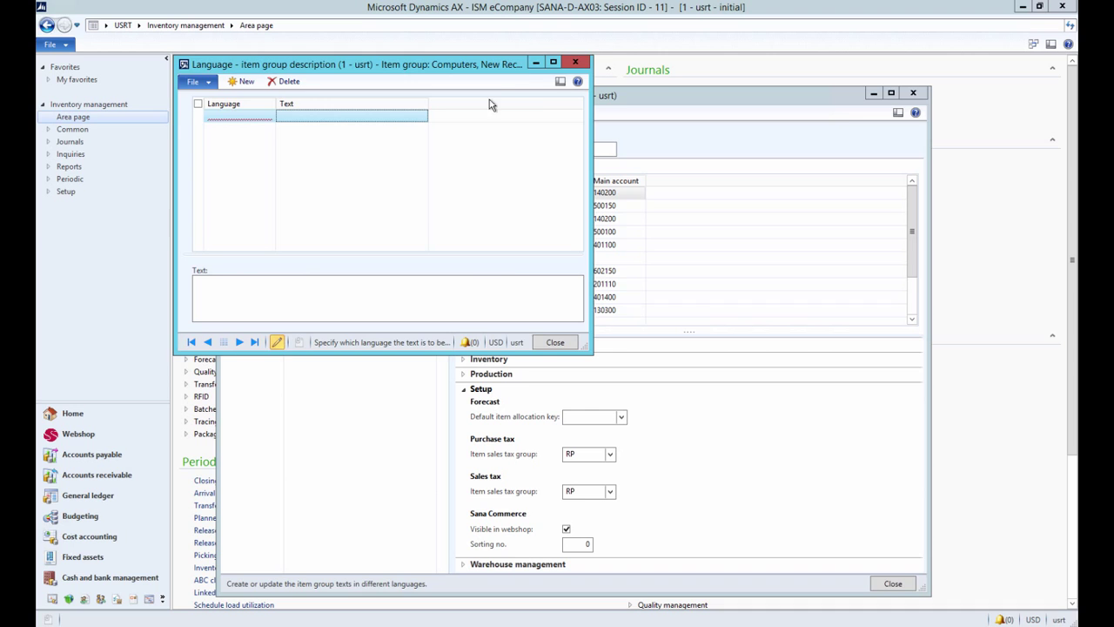
left_click(575, 64)
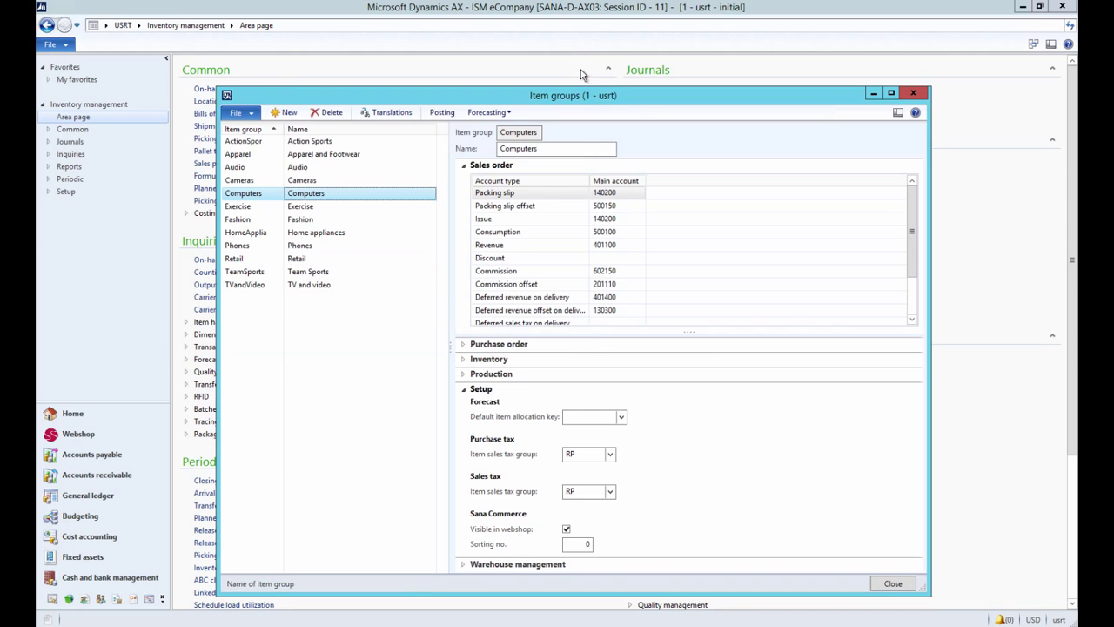
left_click(912, 93)
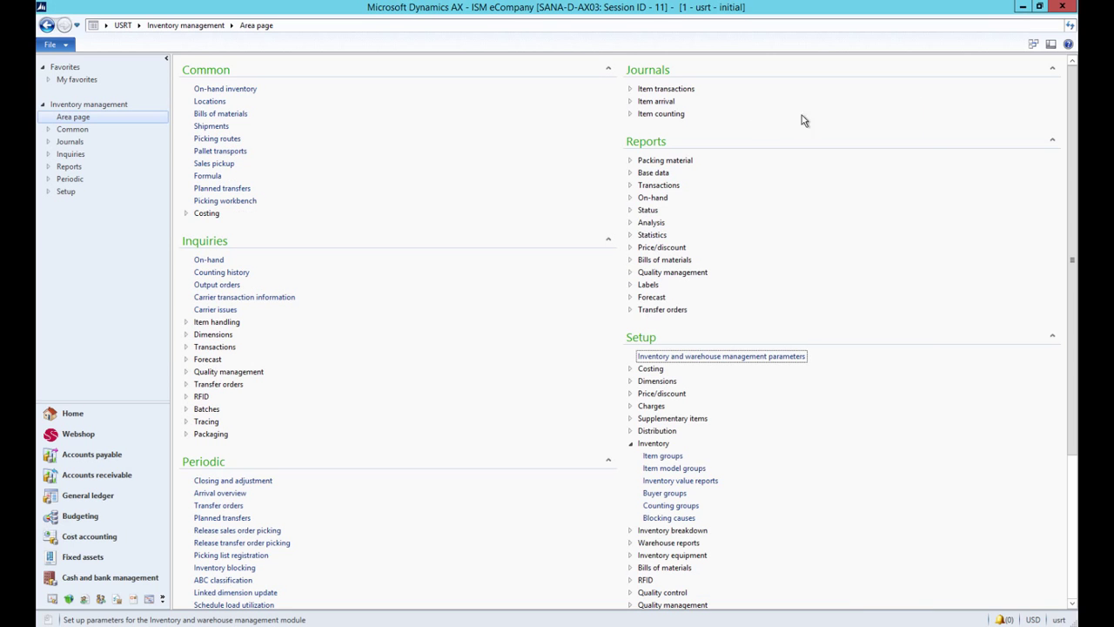
Open Released products and the details of product 0025 Premium BMX Adult Helmet.
left_click(133, 598)
left_click(207, 101)
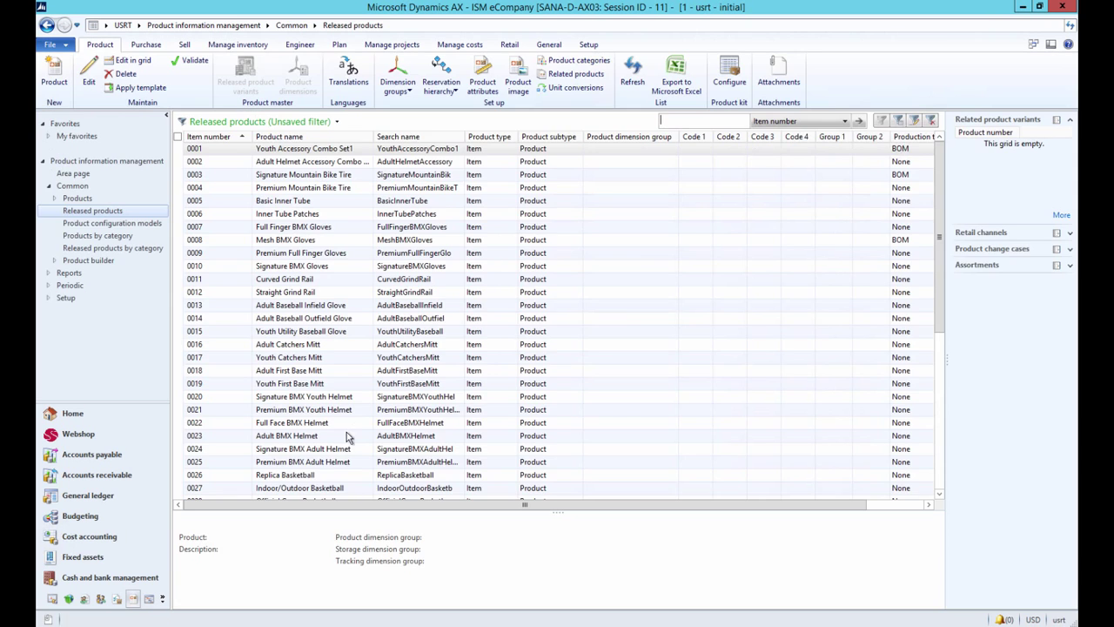
double_click(294, 462)
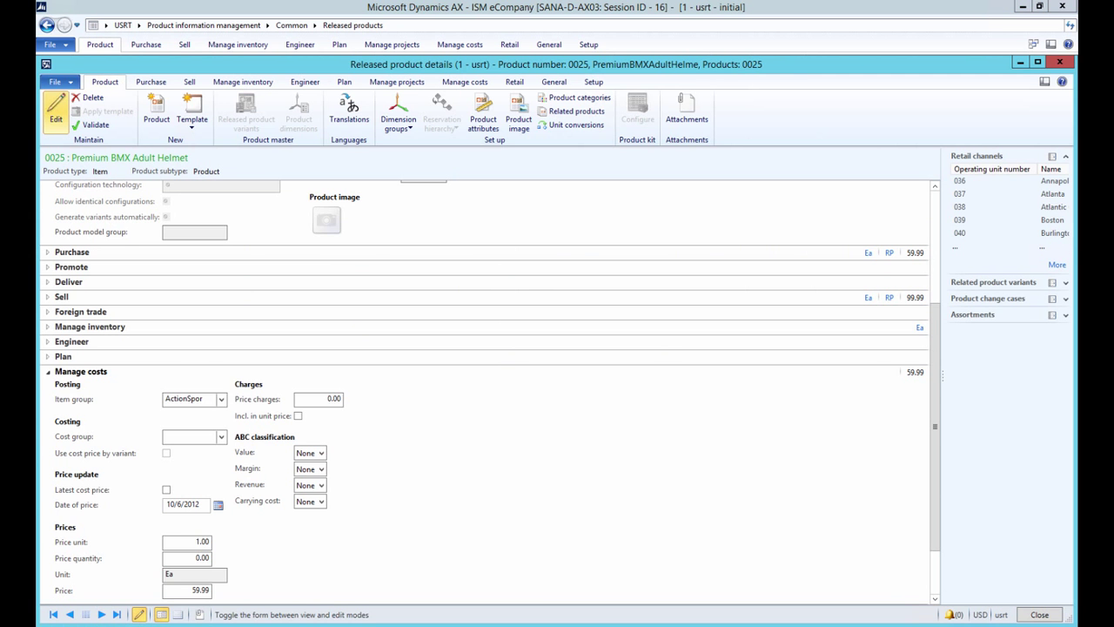
Review the product's item group, leaving it as ActionSpor, and close the details form.
left_click(221, 399)
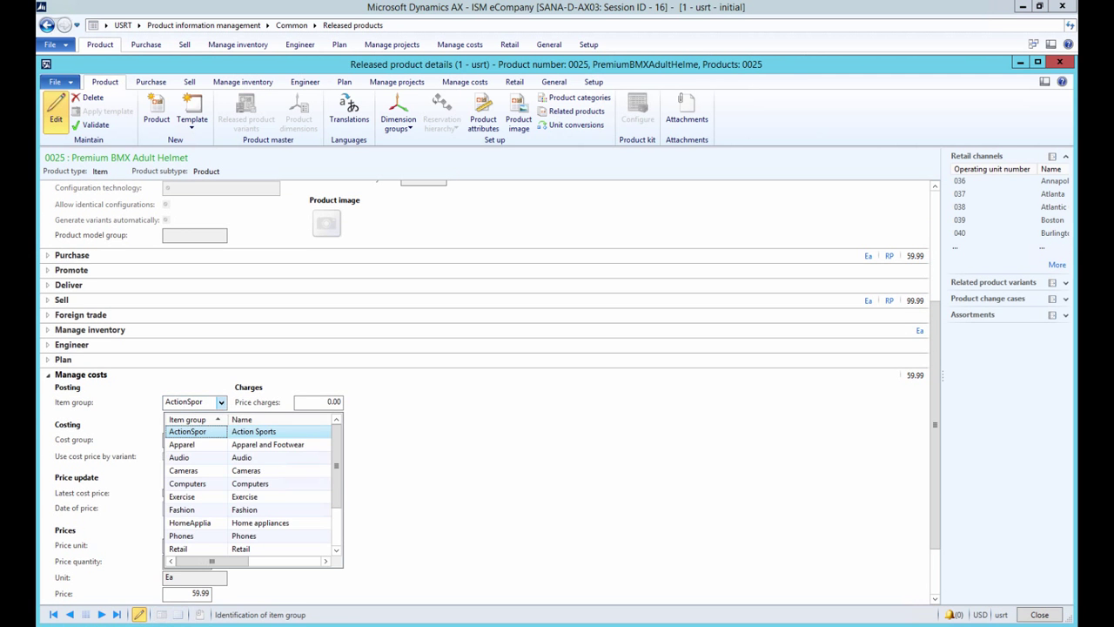
left_click(203, 401)
left_click_drag(203, 401, 154, 402)
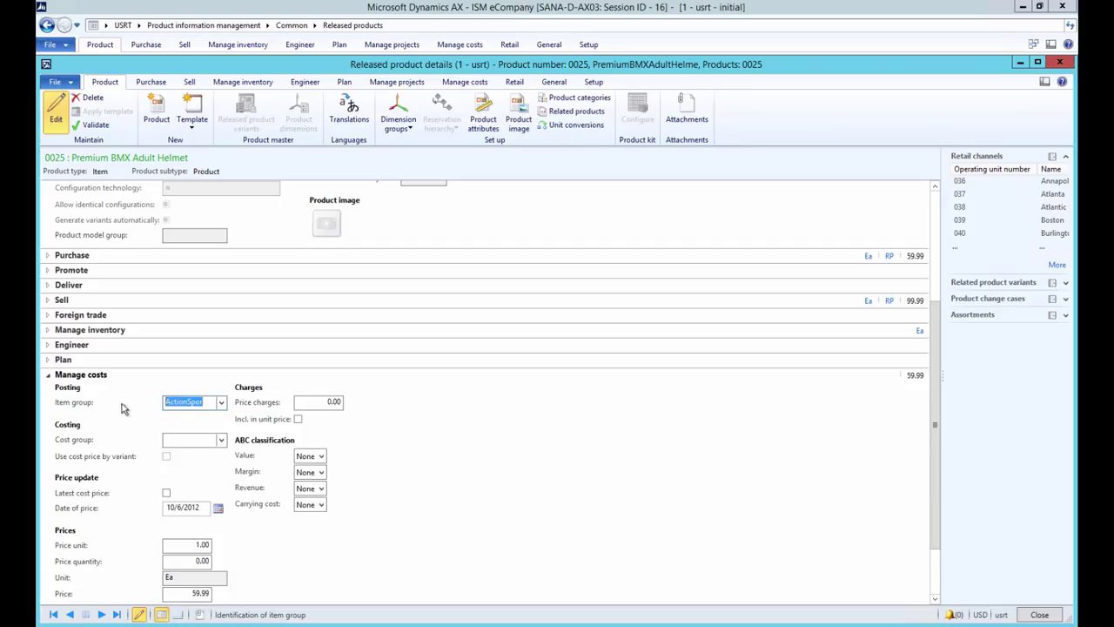
left_click(202, 402)
left_click(1061, 64)
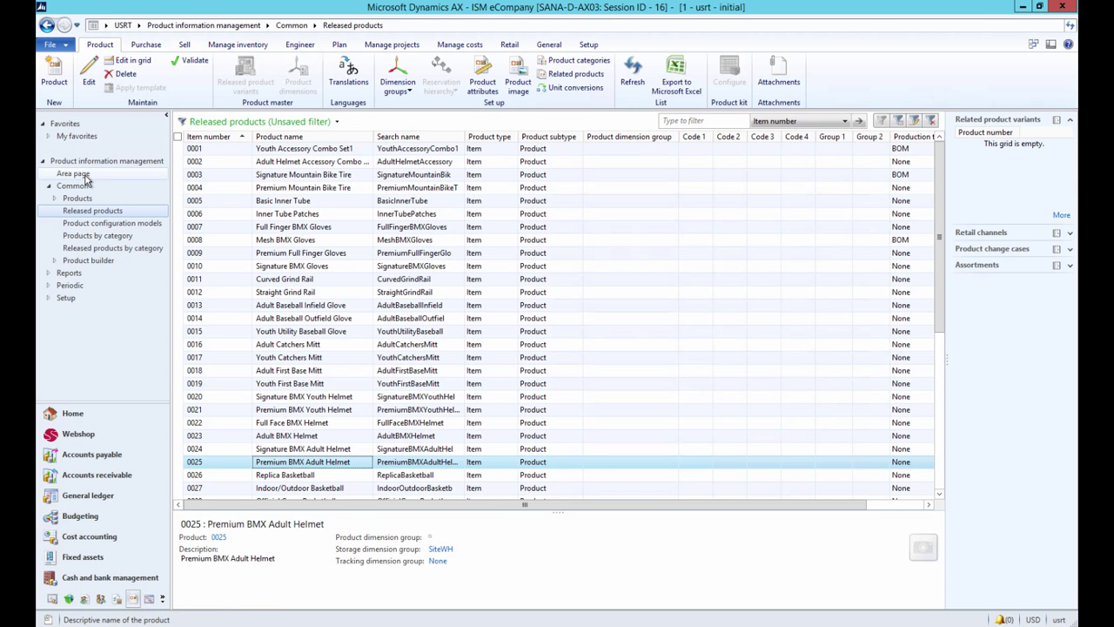
Go to Category hierarchies and start creating a new category hierarchy.
left_click(92, 211)
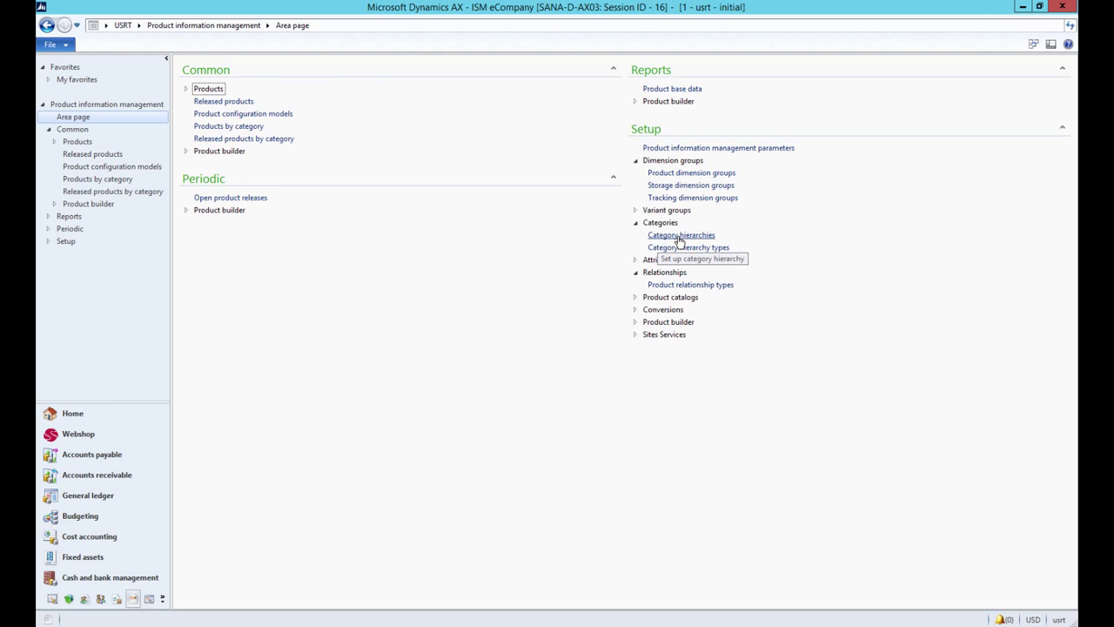
left_click(660, 236)
left_click(59, 74)
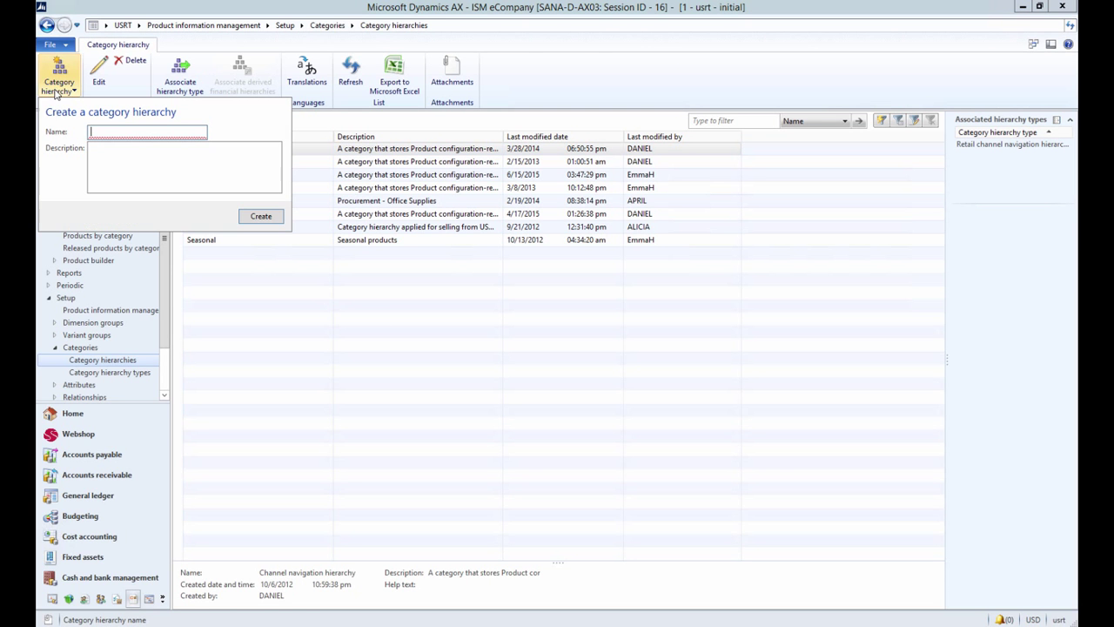
Open the Contoso online hierarchy for editing and expand Cameras and Computers.
left_click(262, 283)
left_click(219, 176)
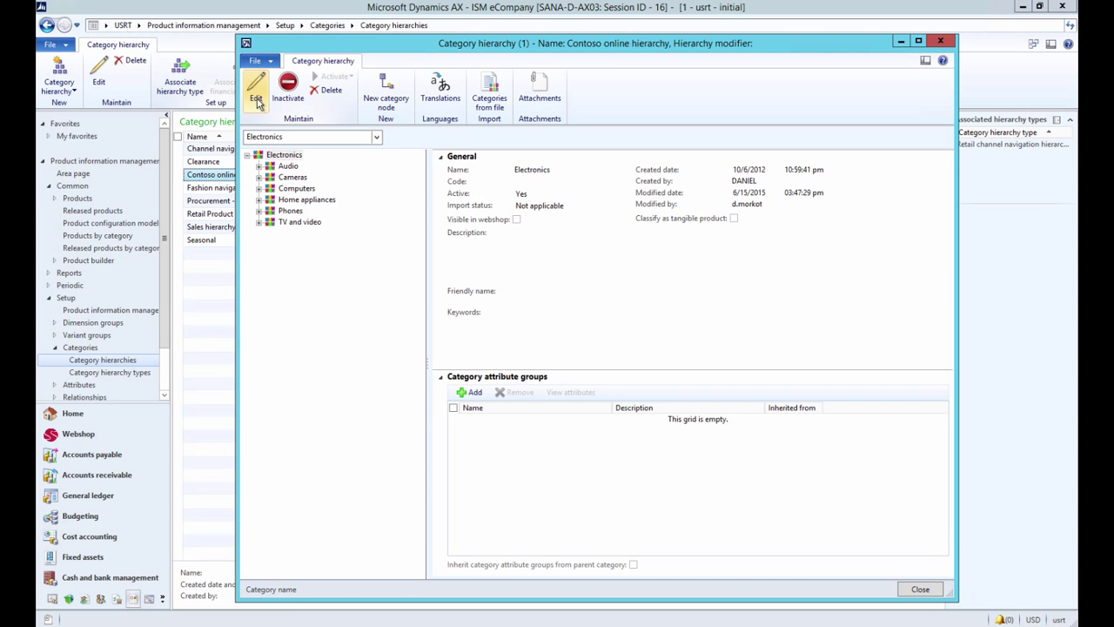
left_click(256, 97)
left_click(259, 176)
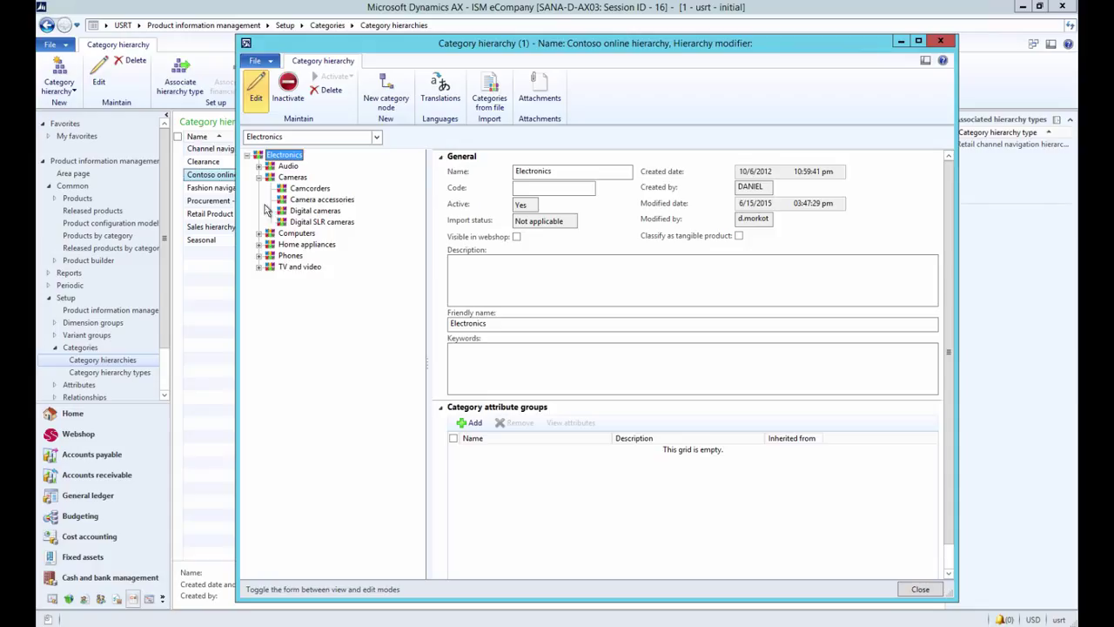
left_click(258, 233)
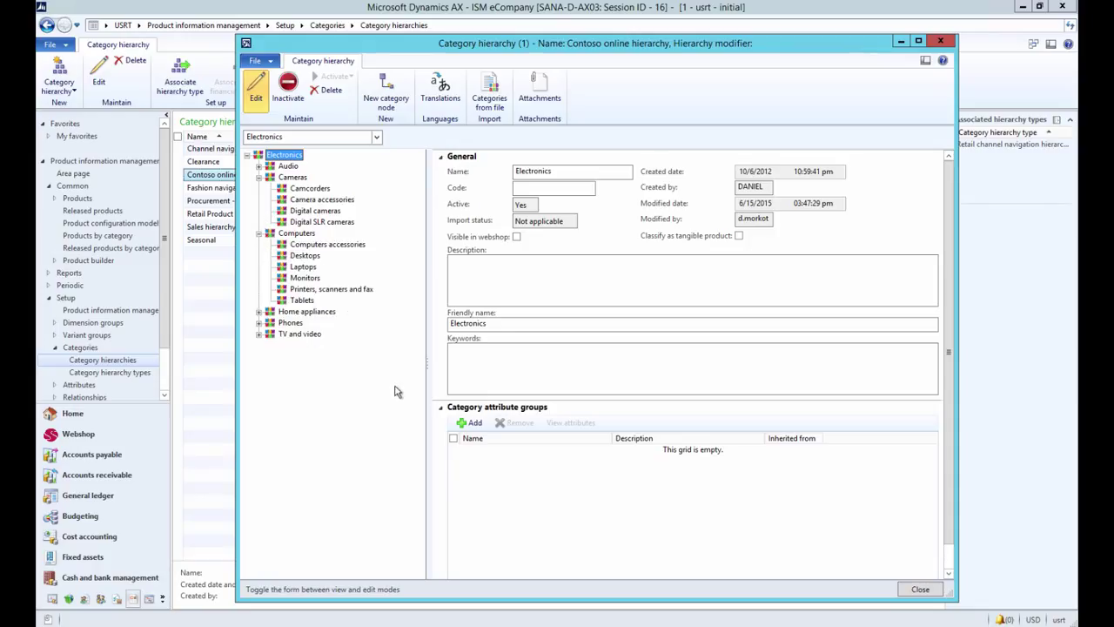
Review Digital cameras and Monitors, mark Monitors Visible in webshop, then select Computers.
left_click(311, 211)
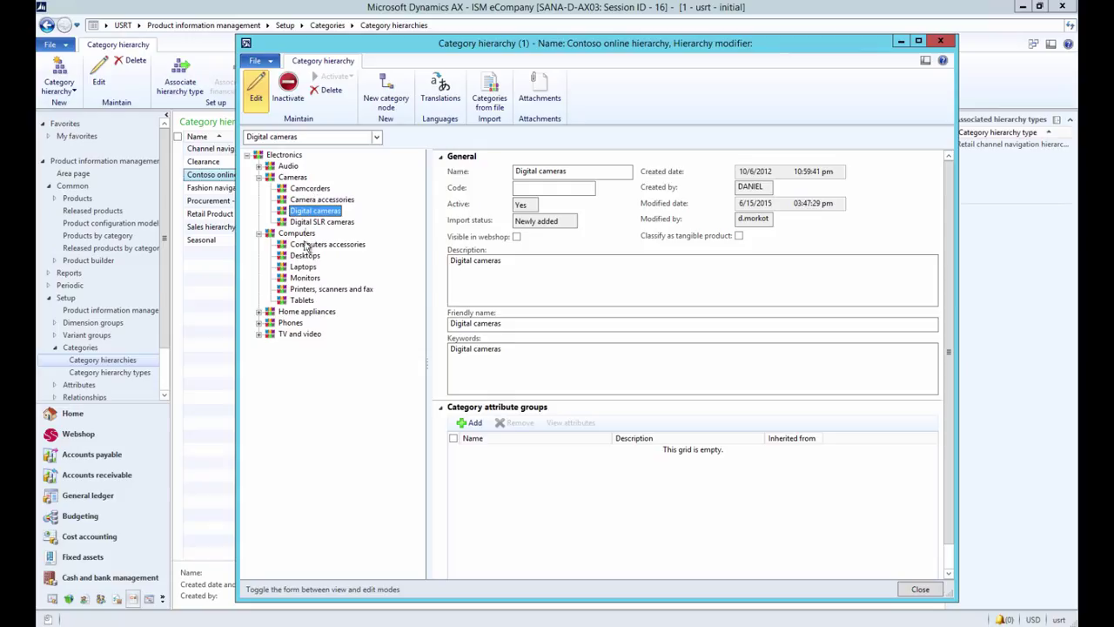
left_click(305, 277)
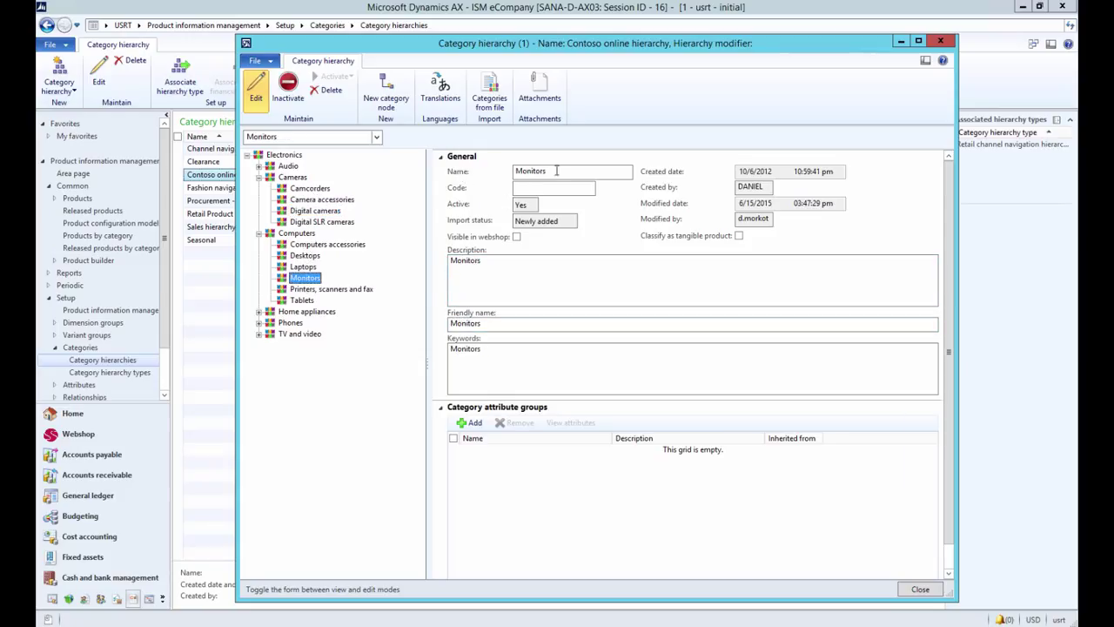
left_click_drag(557, 170, 496, 170)
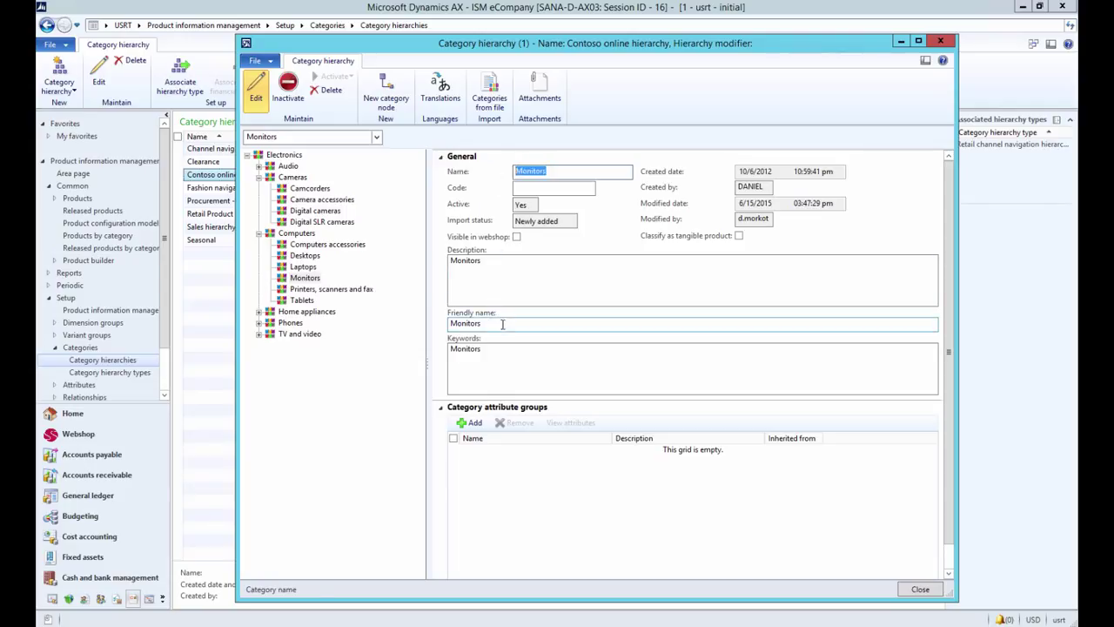
left_click_drag(502, 323, 440, 331)
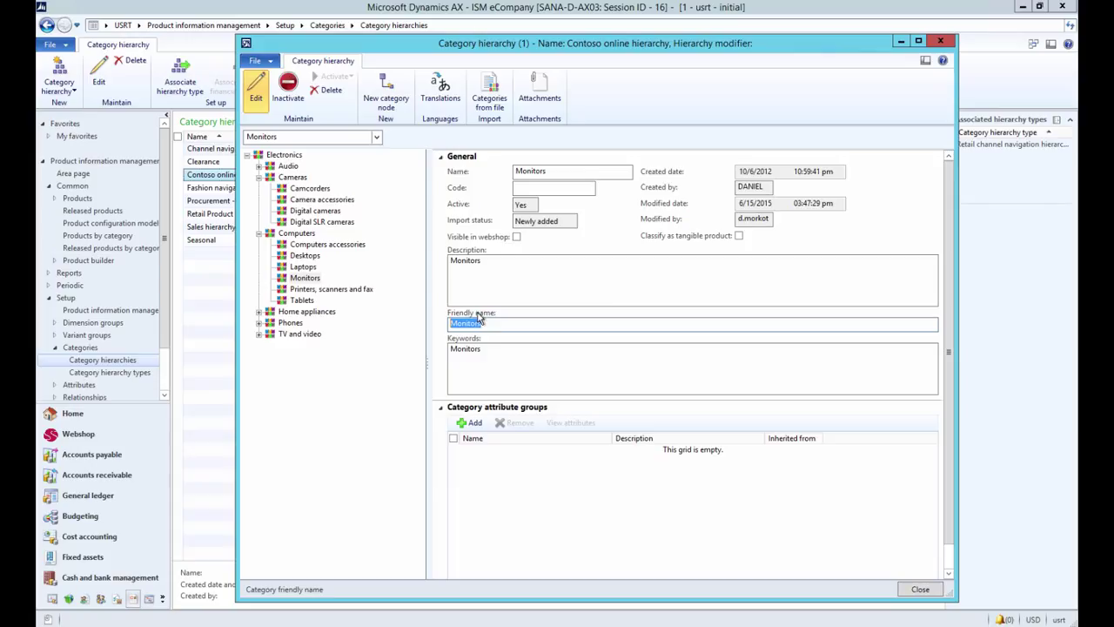
left_click(516, 239)
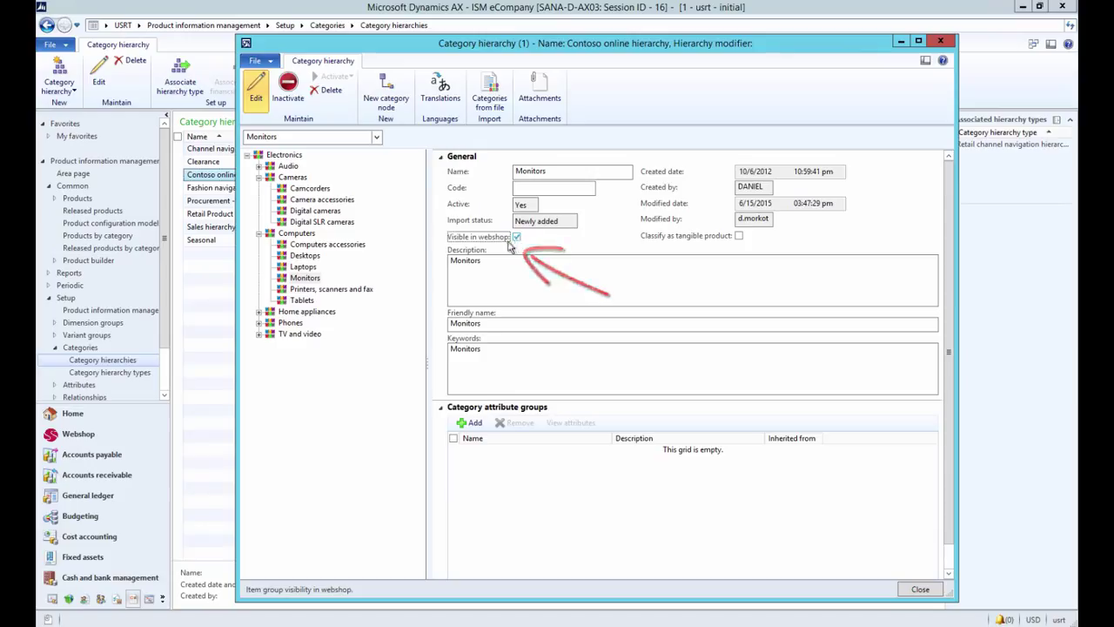
left_click(303, 236)
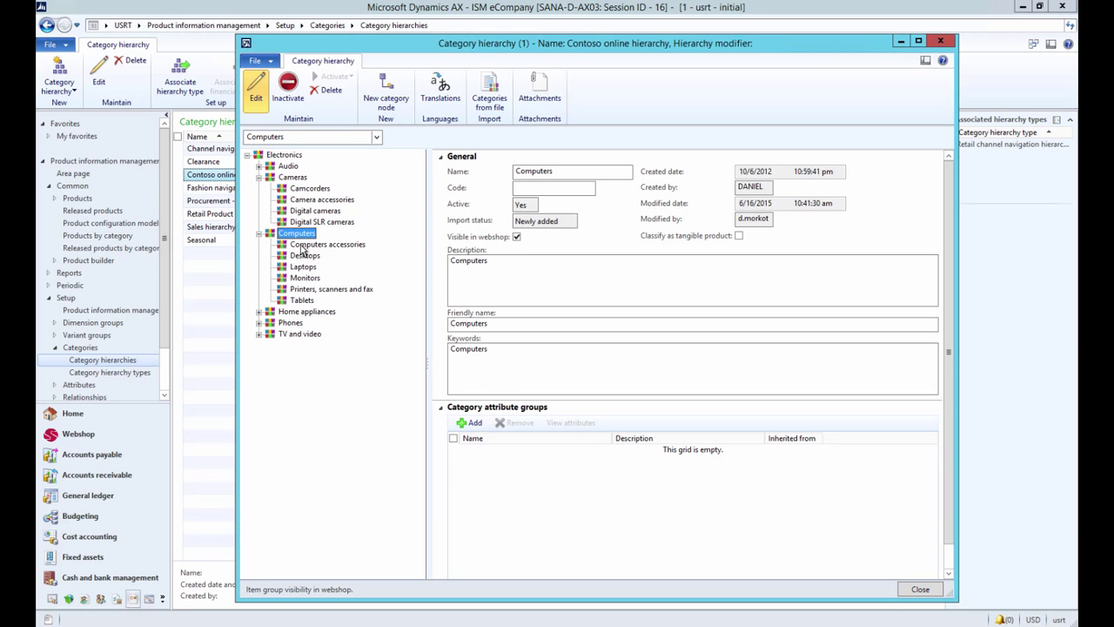
Review the Computers category's translated search text, description and friendly name, then close the translation window.
left_click(441, 92)
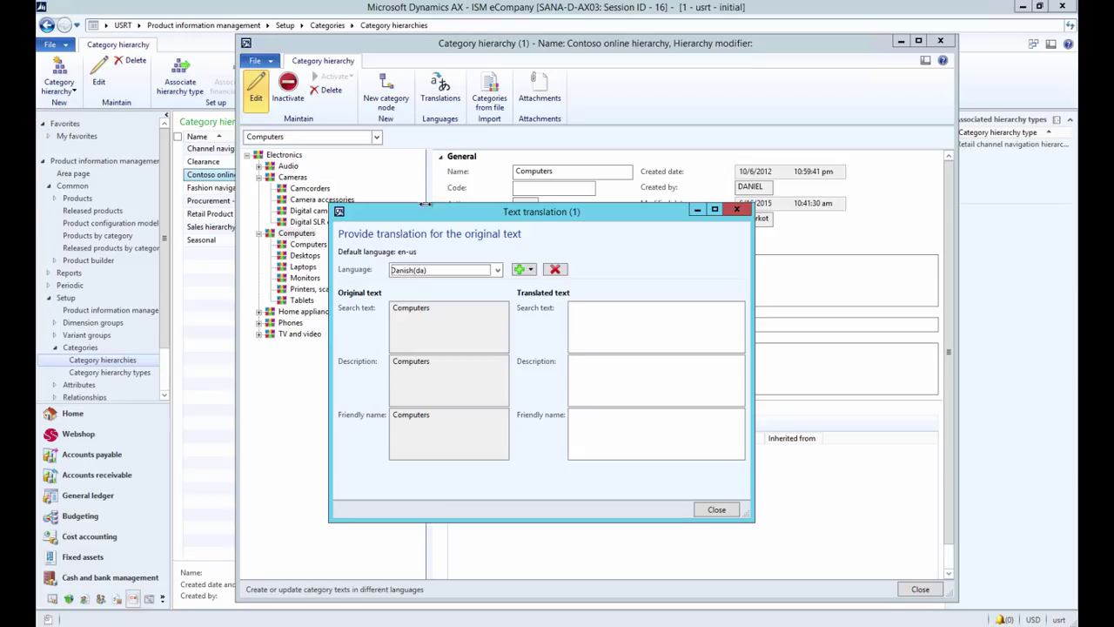
left_click(589, 342)
left_click(590, 383)
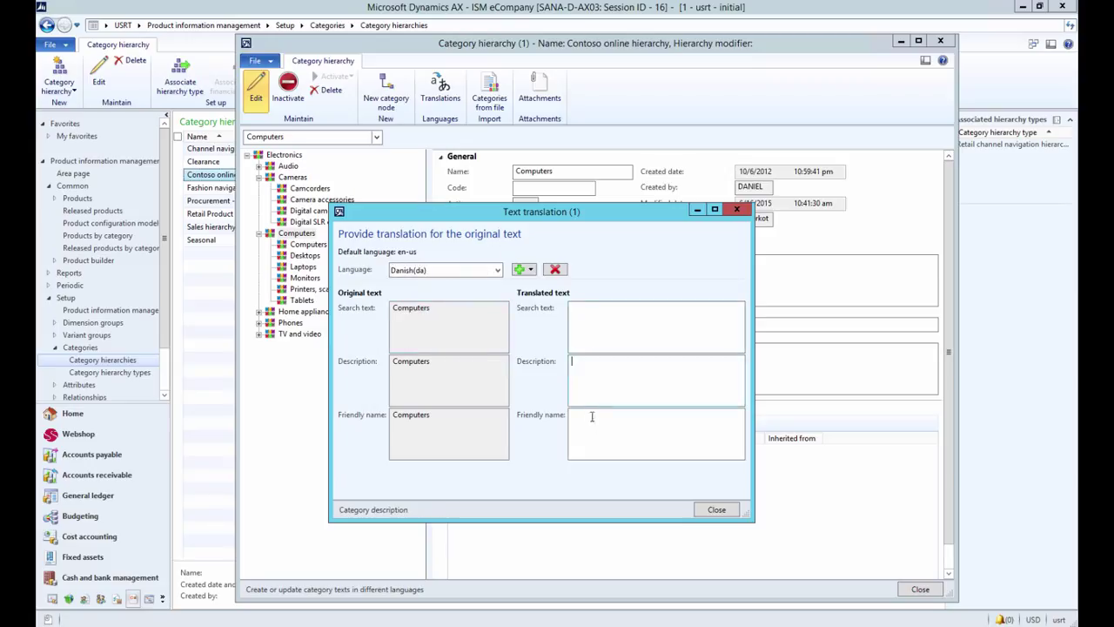
left_click(599, 438)
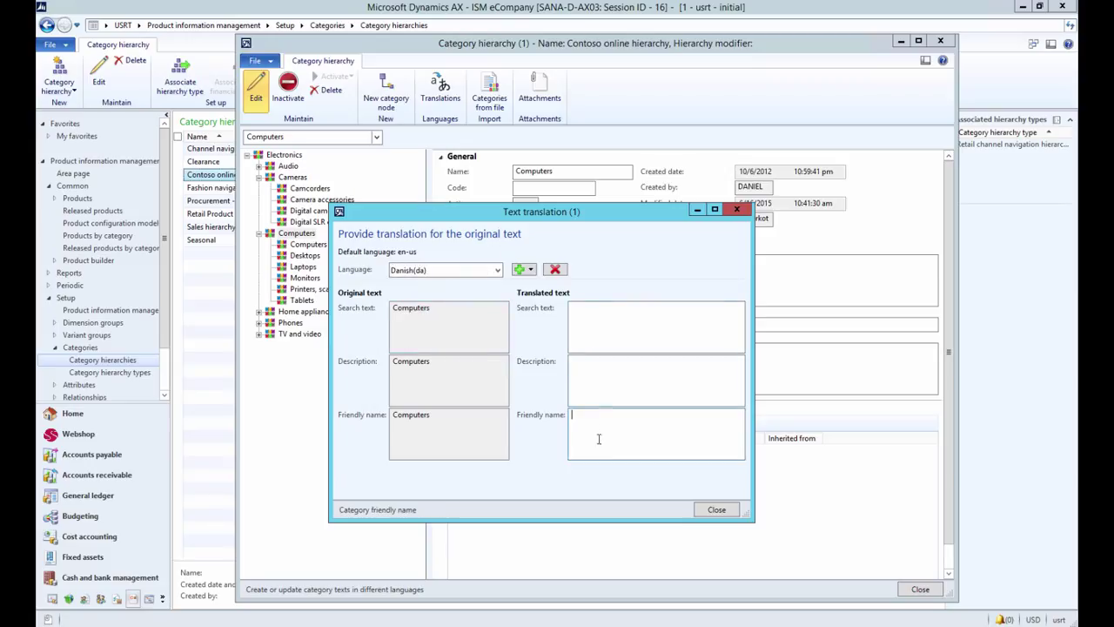
left_click(716, 509)
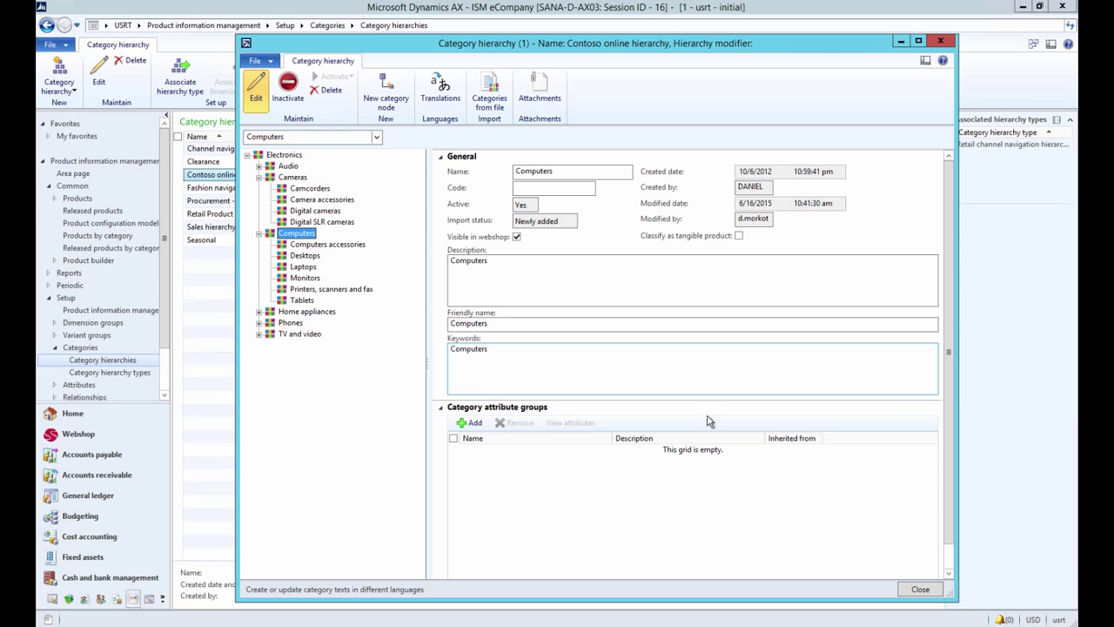
left_click(940, 43)
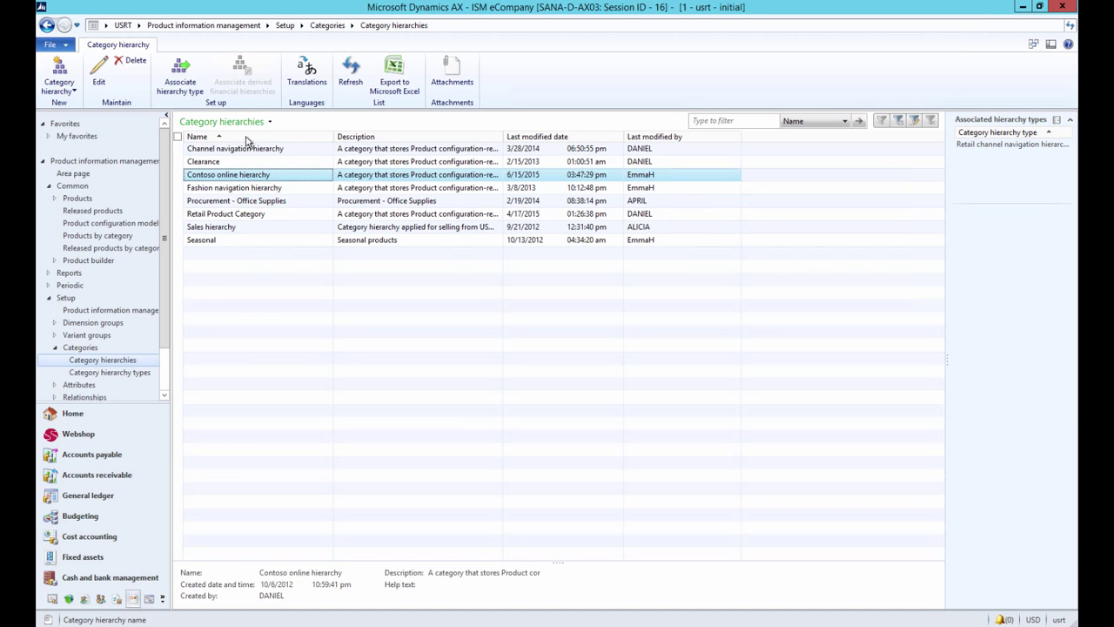
left_click(180, 74)
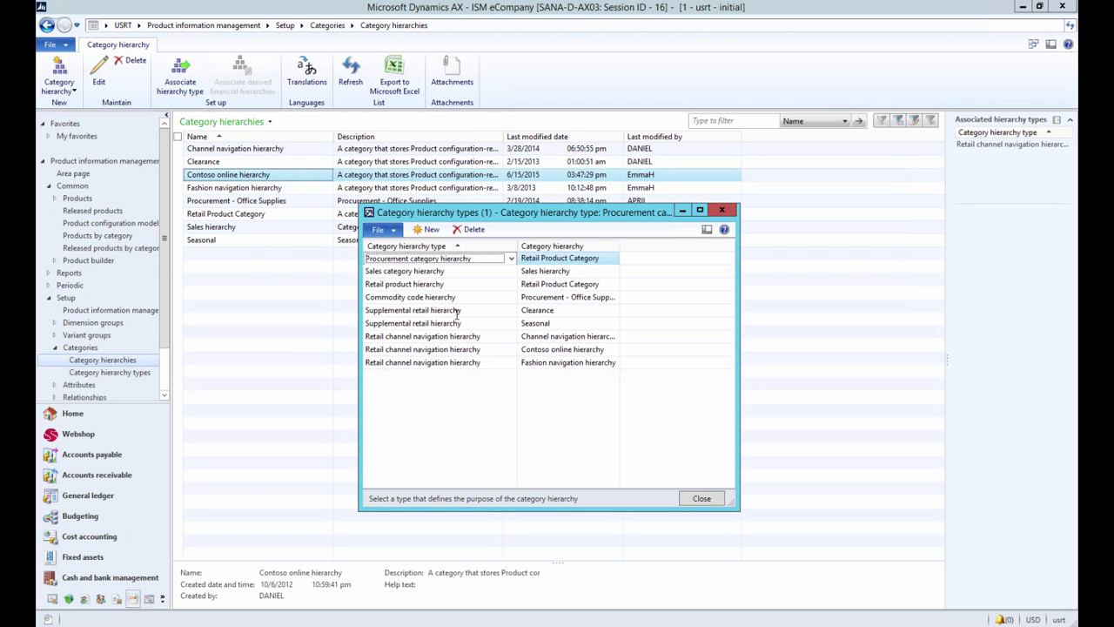
left_click(404, 259)
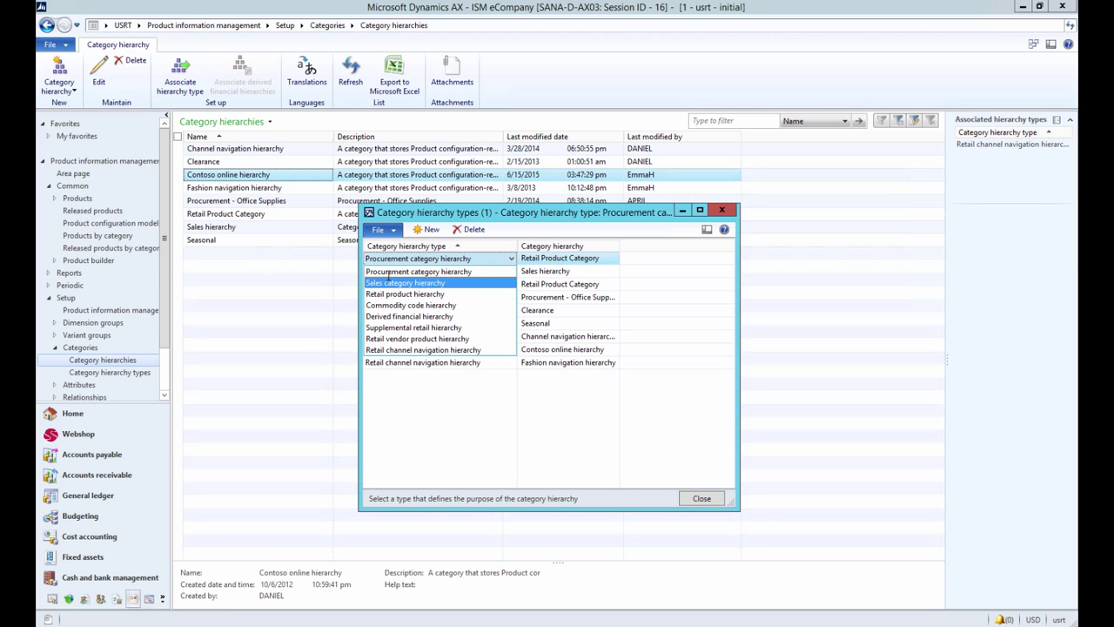
left_click(721, 210)
left_click(721, 210)
Open Released products and select product 0025 Premium BMX Adult Helmet.
left_click(93, 174)
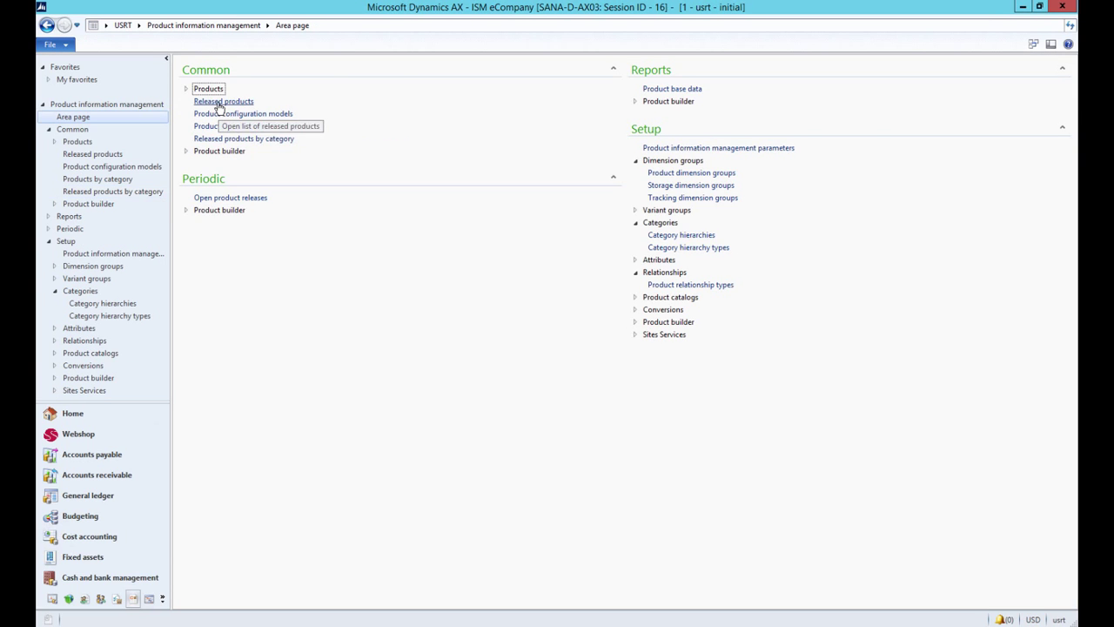
left_click(220, 102)
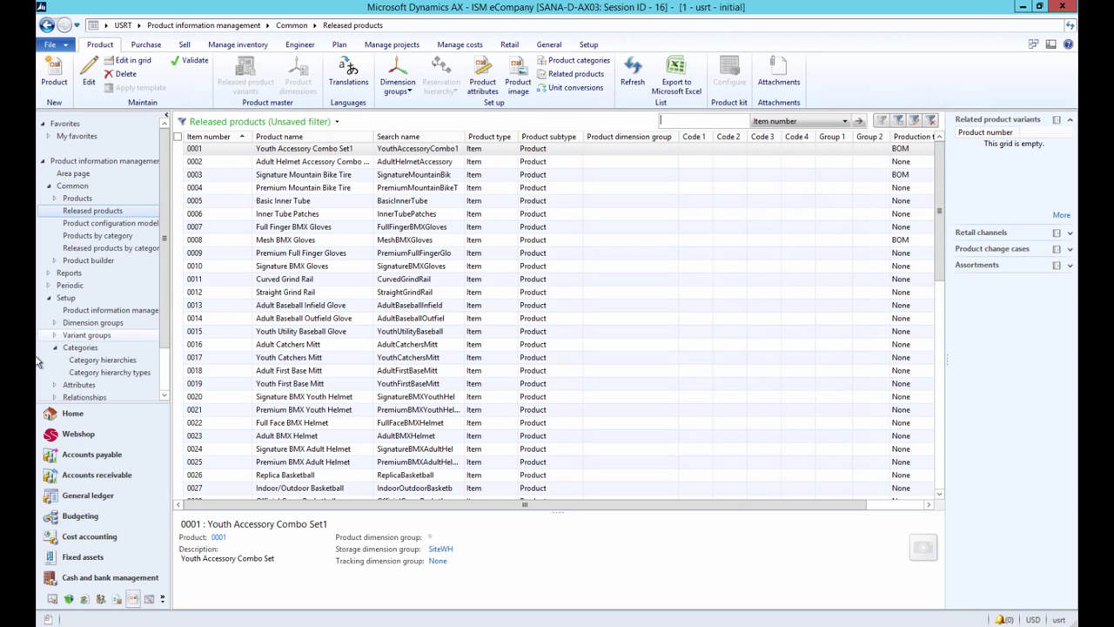
left_click(316, 463)
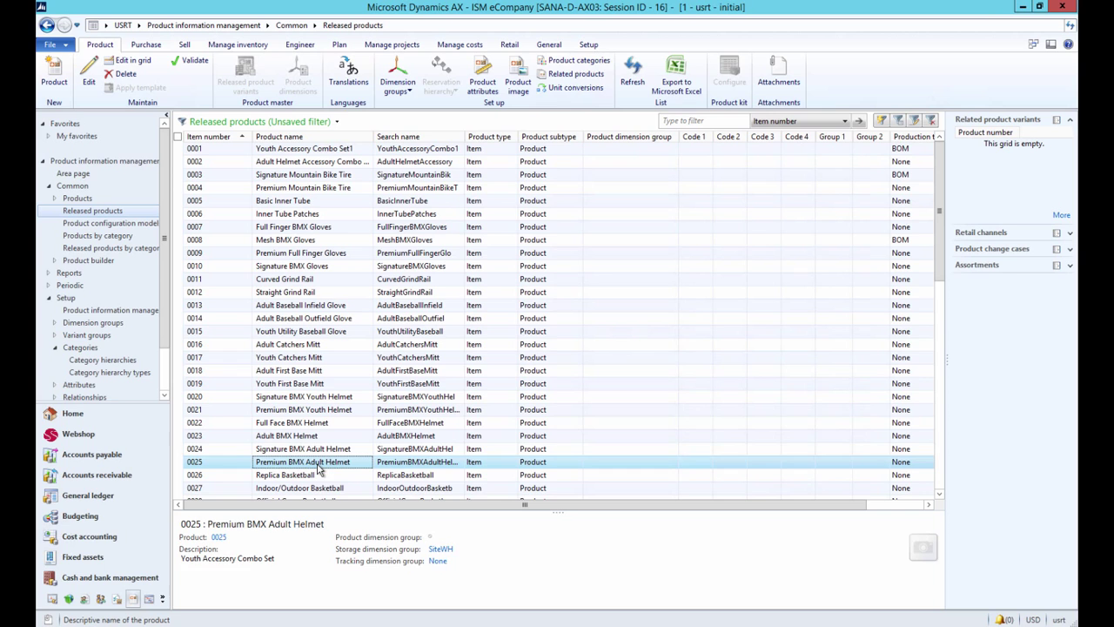
Assign the product to Adult BMX Helmets in the Retail Product Category hierarchy.
left_click(577, 60)
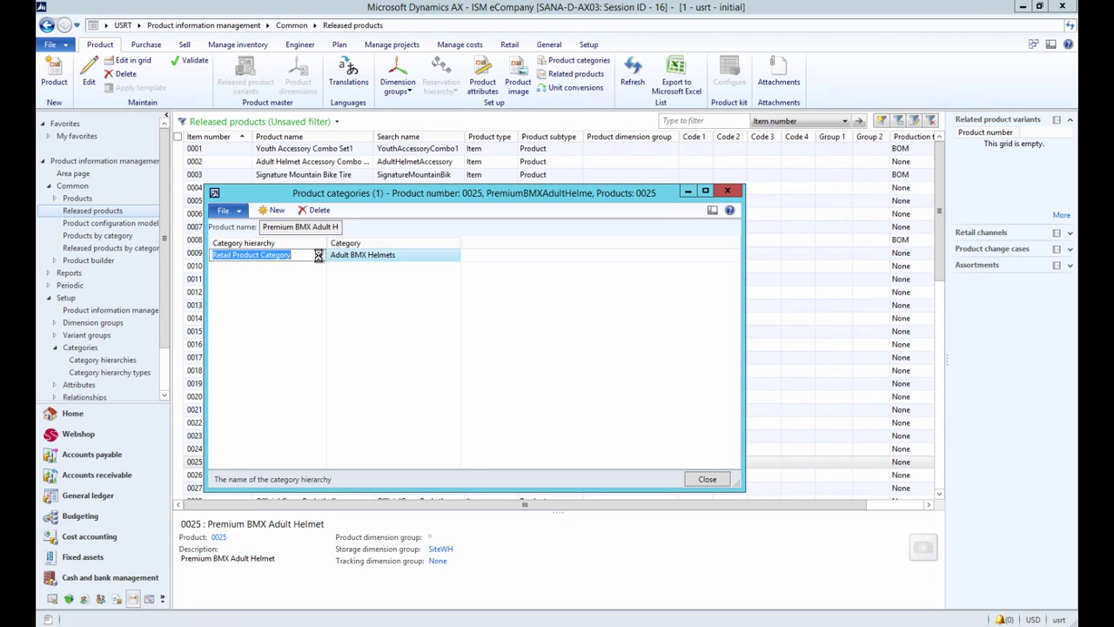
left_click(317, 254)
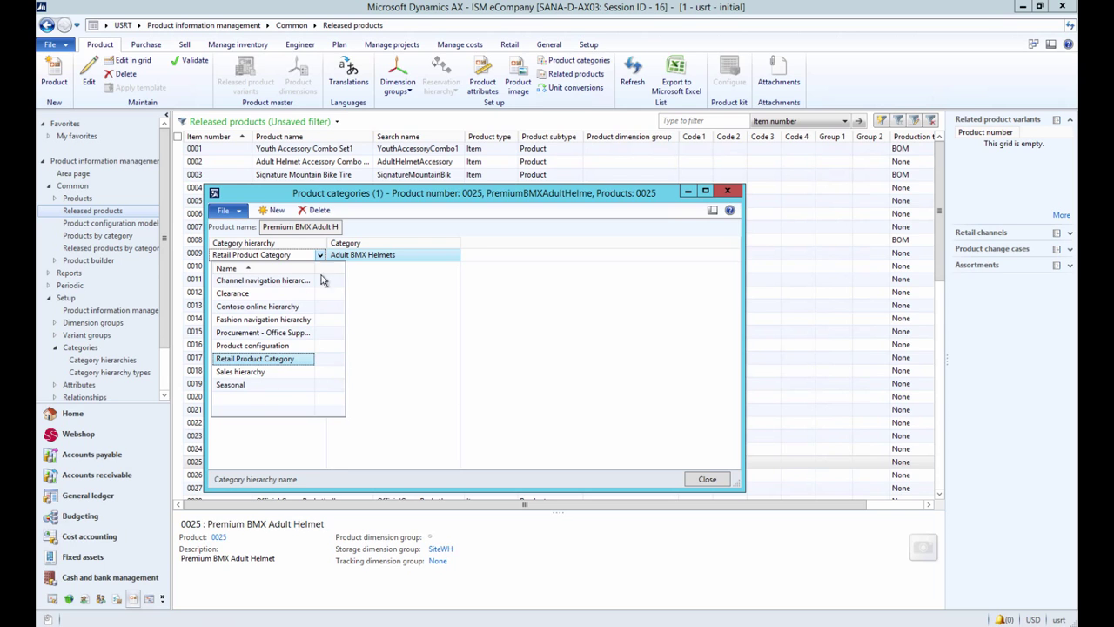
left_click(365, 253)
left_click(455, 253)
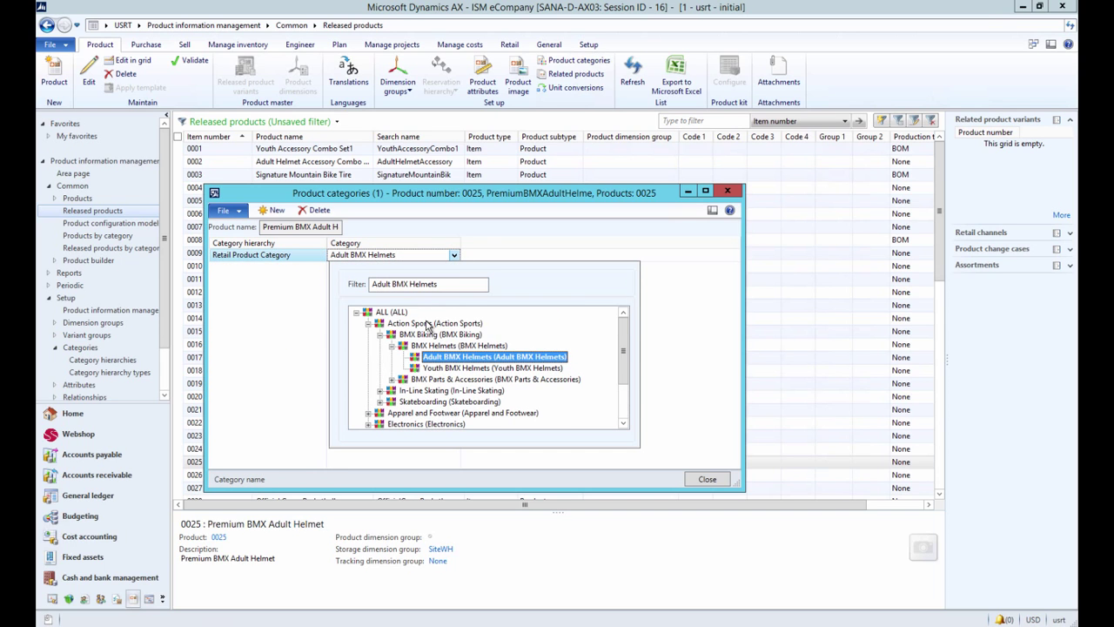
left_click(561, 255)
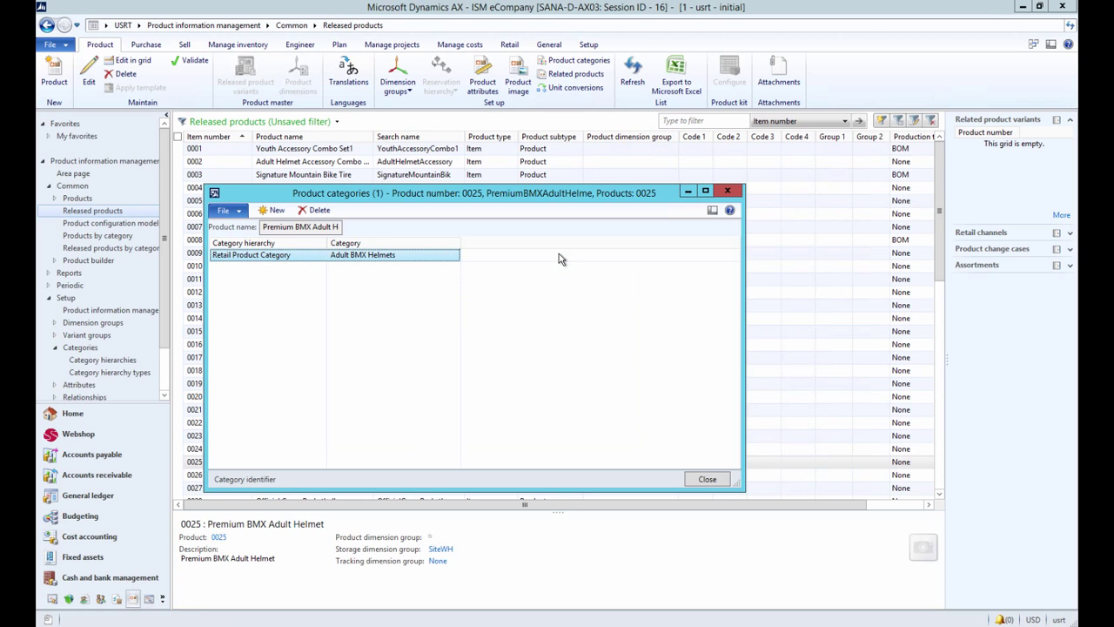
left_click(706, 480)
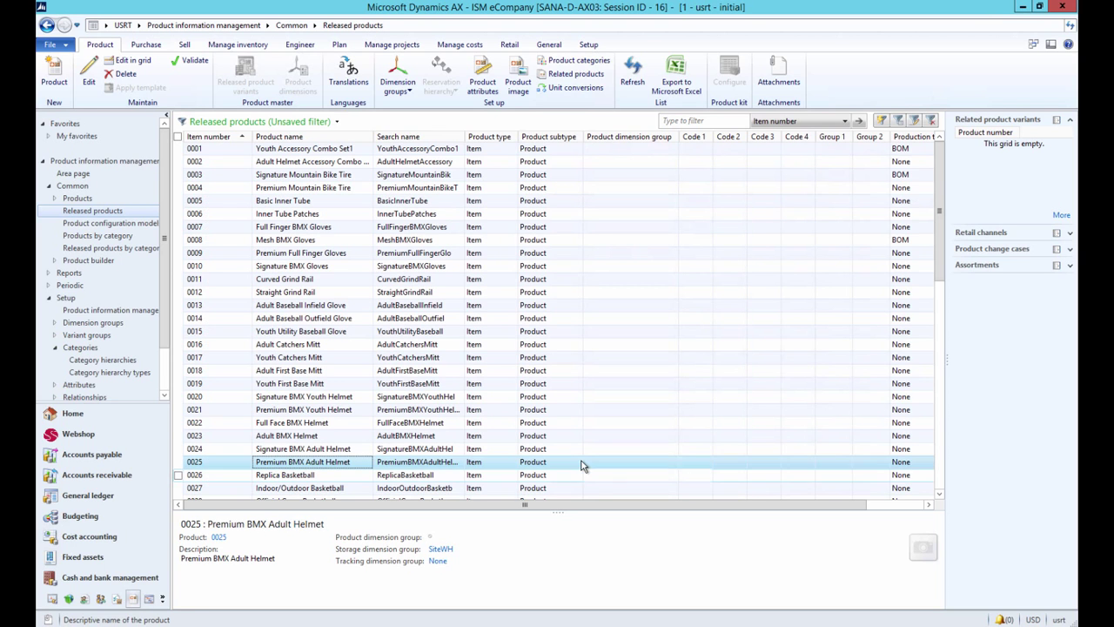
Set the SanaStore webshop's category hierarchy to Retail Product Category.
left_click(82, 440)
left_click(211, 88)
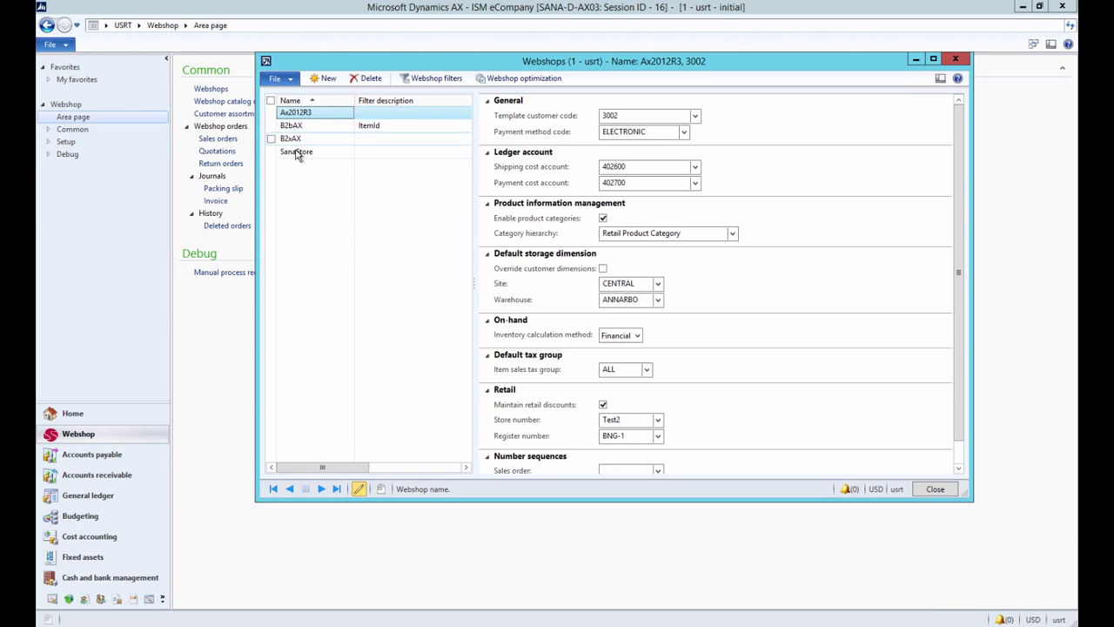
left_click(297, 152)
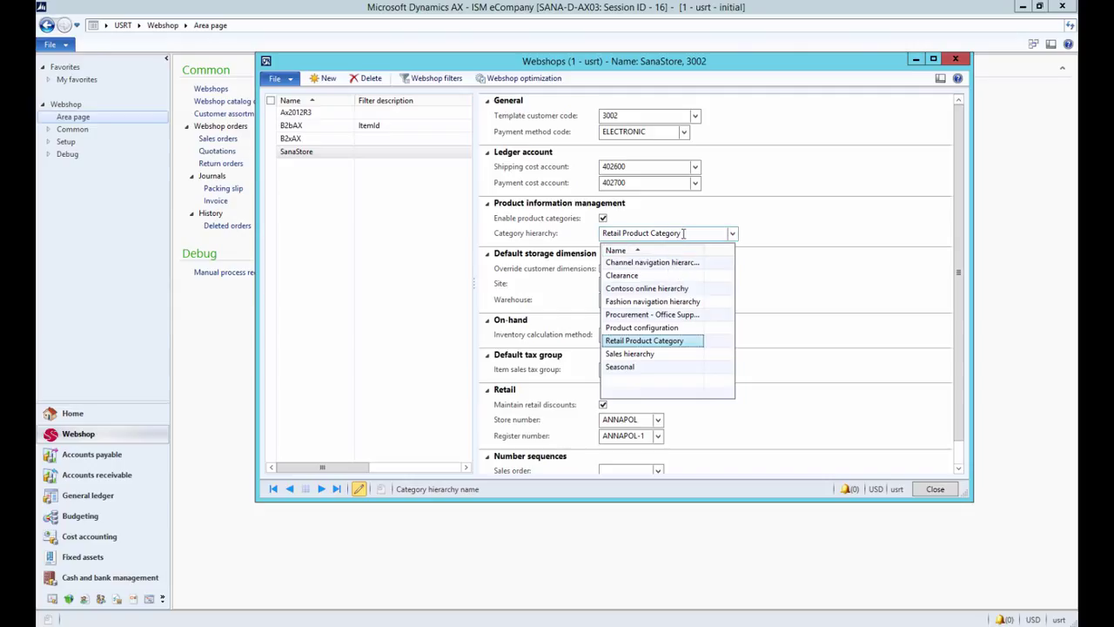
left_click(683, 233)
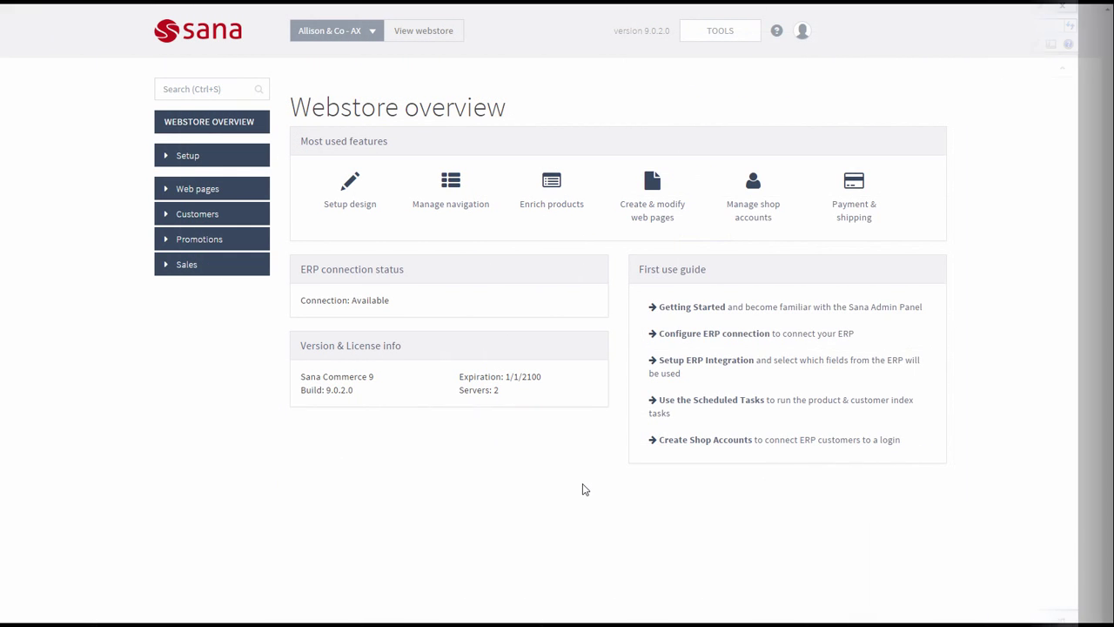
Go to Scheduled tasks and view Product import's indexing options without running anything.
left_click(719, 35)
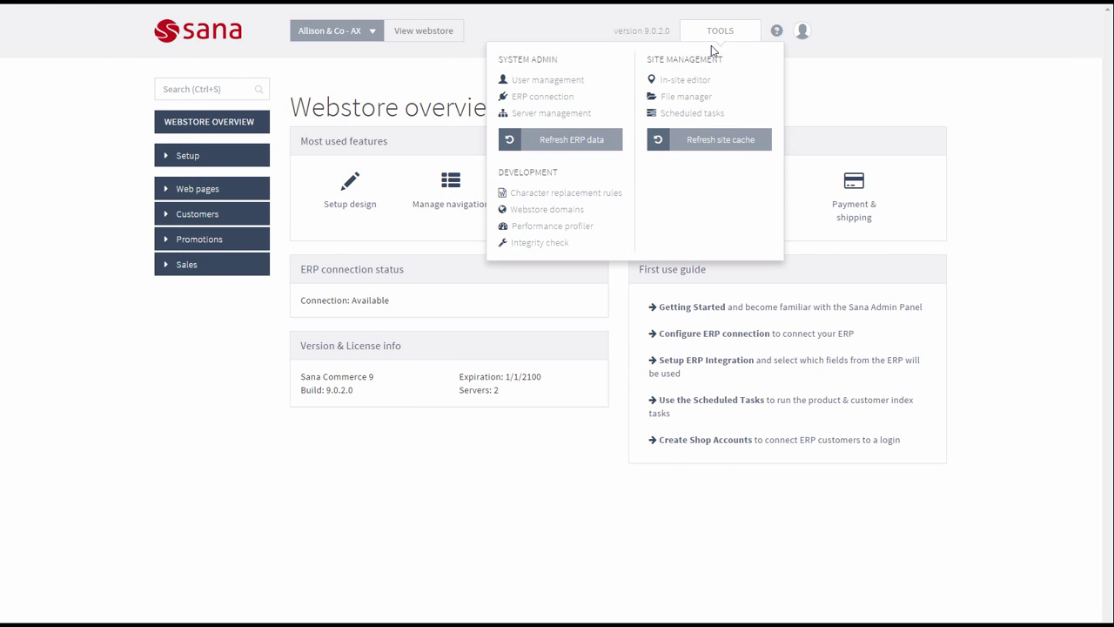
left_click(694, 114)
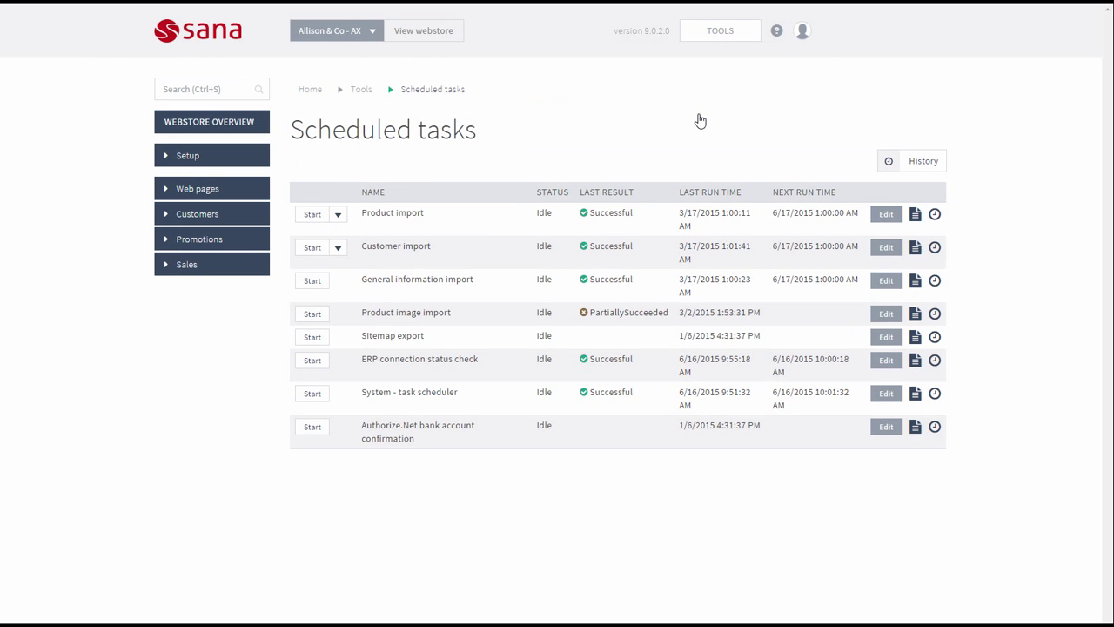
left_click(337, 214)
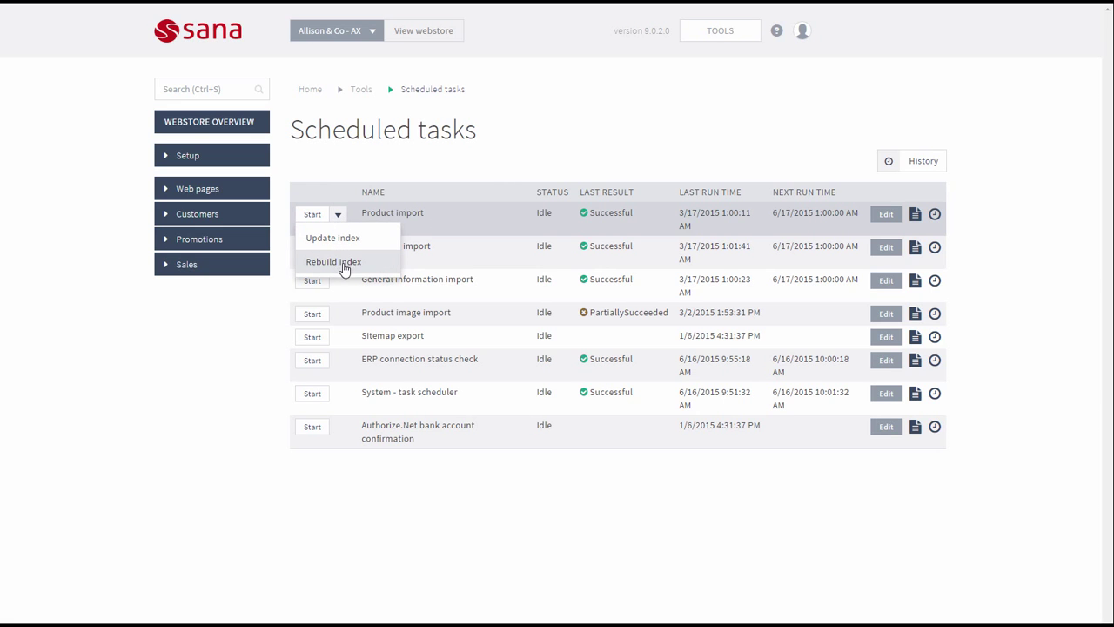
left_click(468, 167)
Go to Setup > ERP integration > Item categories in Sana Commerce Admin to check imported categories.
left_click(217, 159)
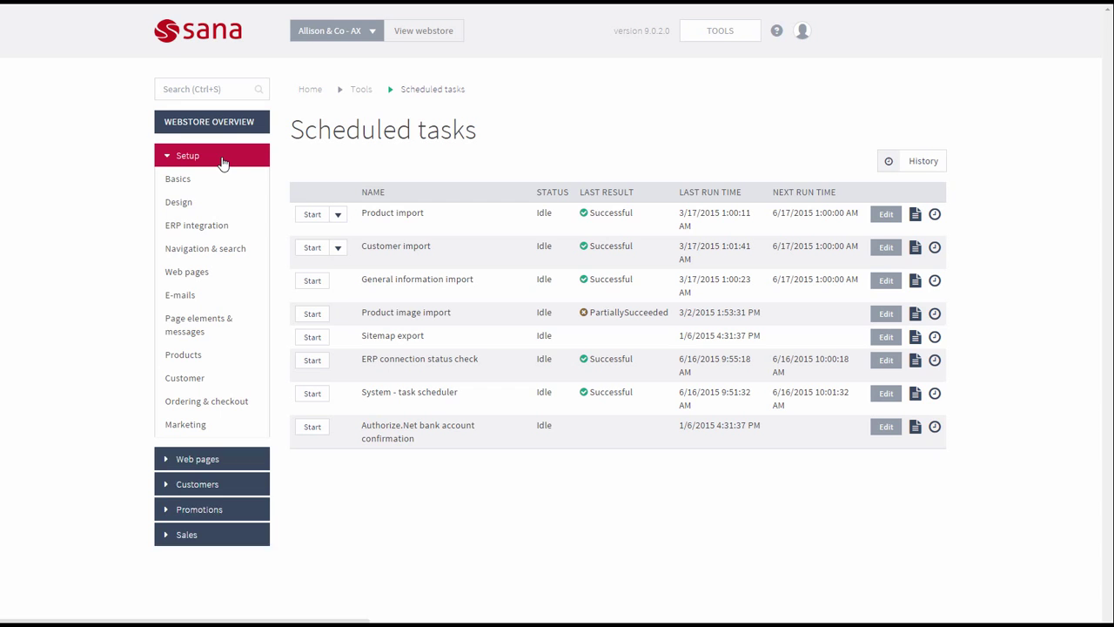
left_click(215, 232)
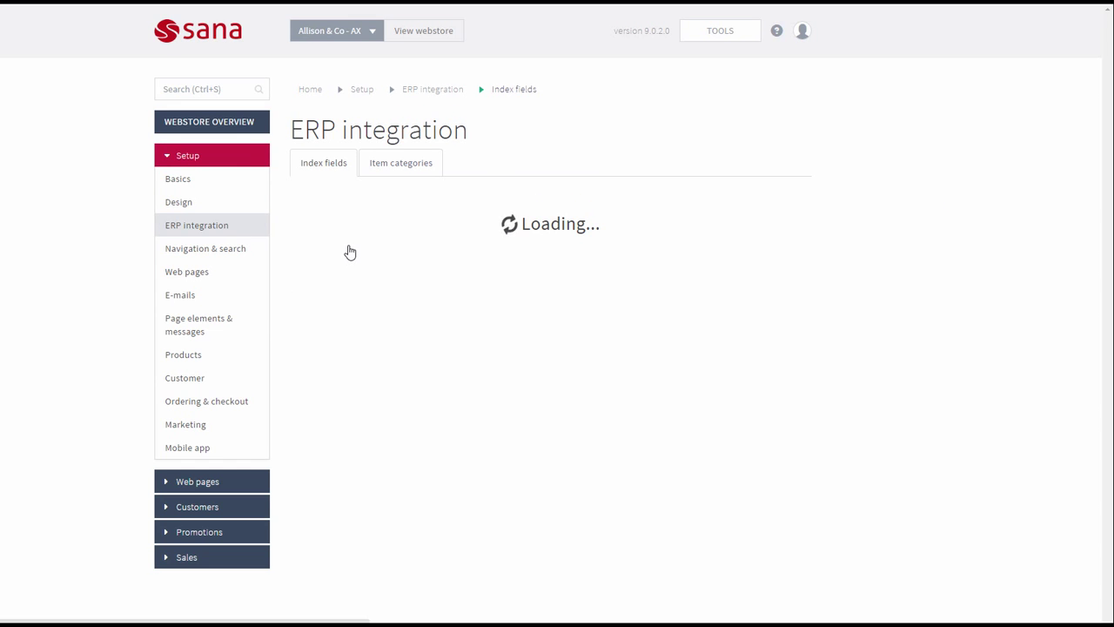
left_click(400, 165)
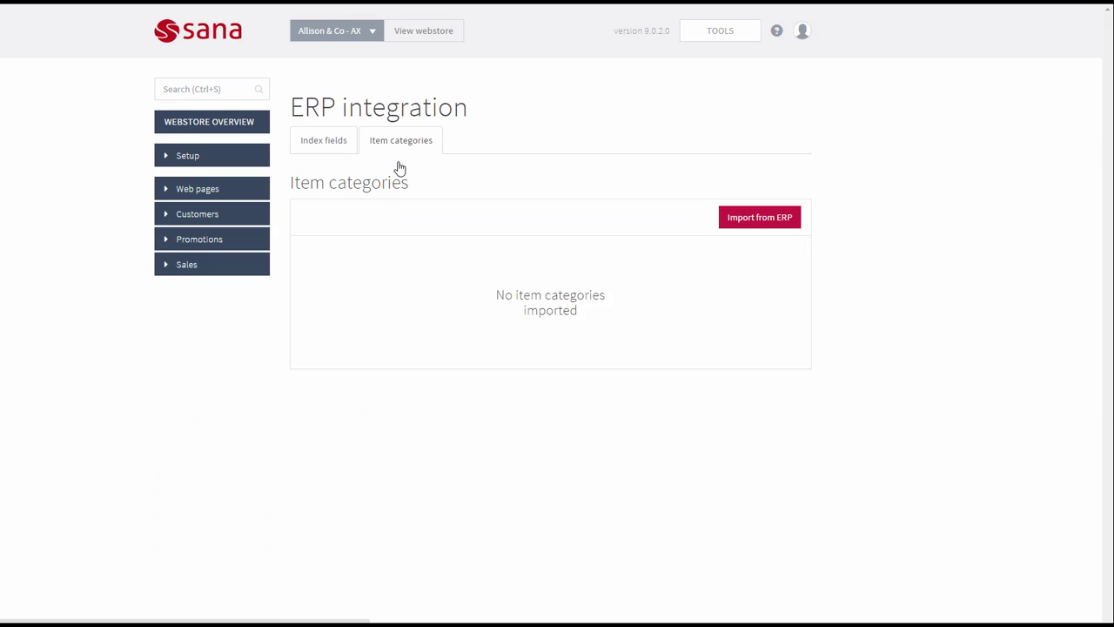